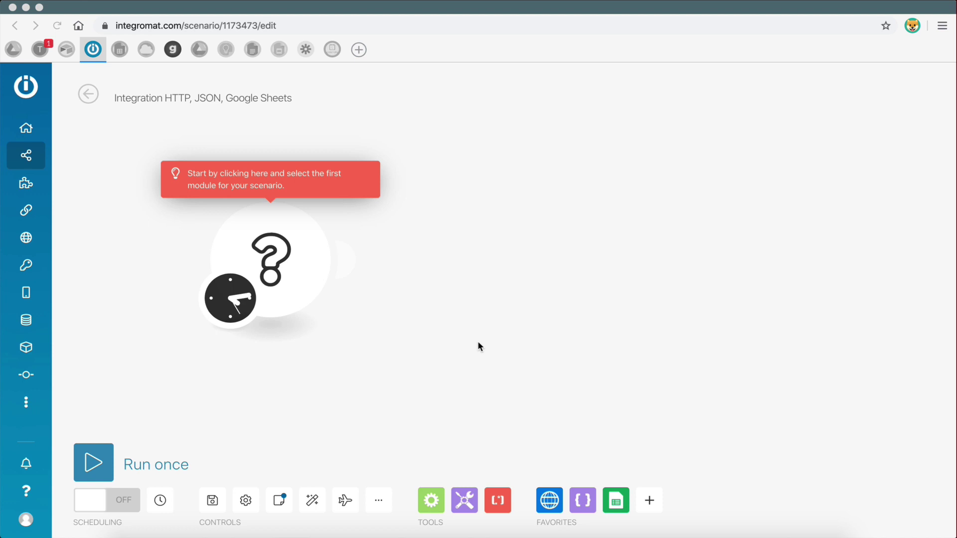
Leave the empty Integromat scenario for the Coronavirus Tracker website's global statistics
{"action": "left_click", "coordinate": [478, 347]}
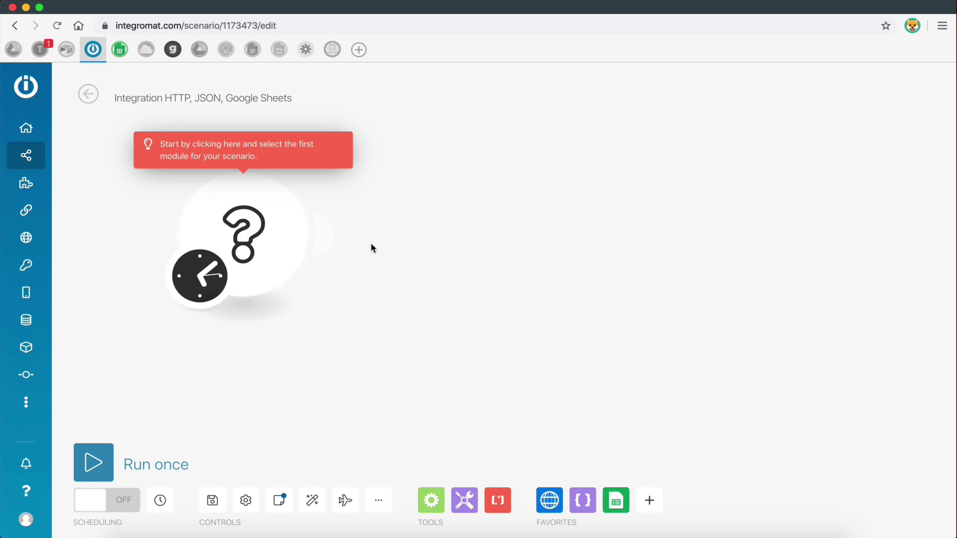
{"action": "key", "text": "ctrl+Right"}
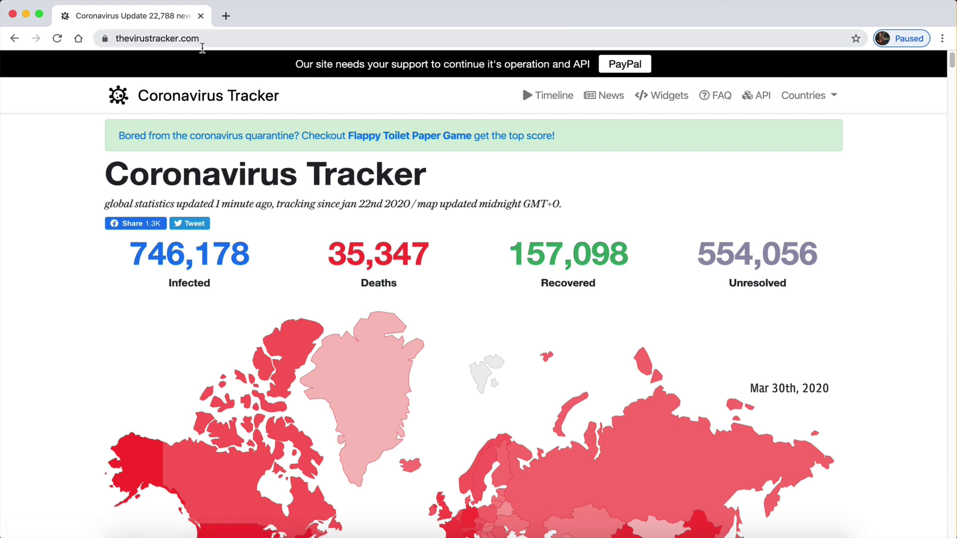
Open the Coronavirus Tracker site's API documentation page
{"action": "scroll", "coordinate": [561, 284], "scroll_direction": "down", "scroll_amount": 1}
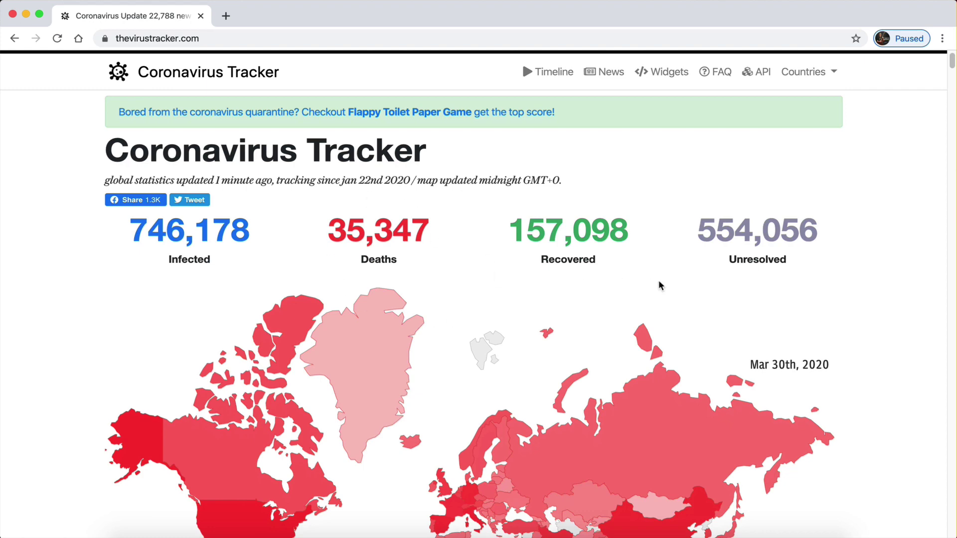
{"action": "scroll", "coordinate": [659, 286], "scroll_direction": "up", "scroll_amount": 1}
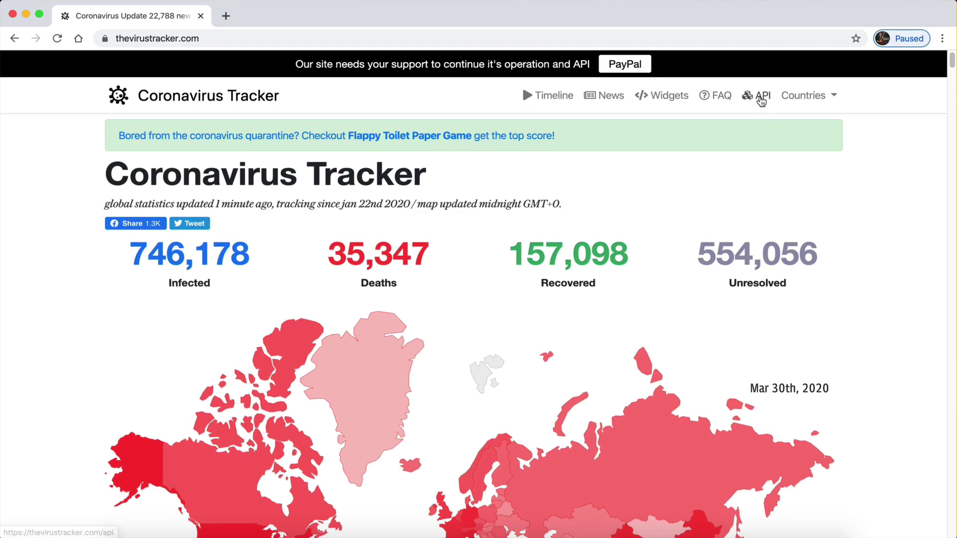
{"action": "left_click", "coordinate": [760, 101]}
Look over the global stats endpoint URL in the API documentation
{"action": "scroll", "coordinate": [347, 334], "scroll_direction": "down", "scroll_amount": 5}
{"action": "scroll", "coordinate": [348, 334], "scroll_direction": "up", "scroll_amount": 4}
{"action": "scroll", "coordinate": [347, 334], "scroll_direction": "up", "scroll_amount": 1}
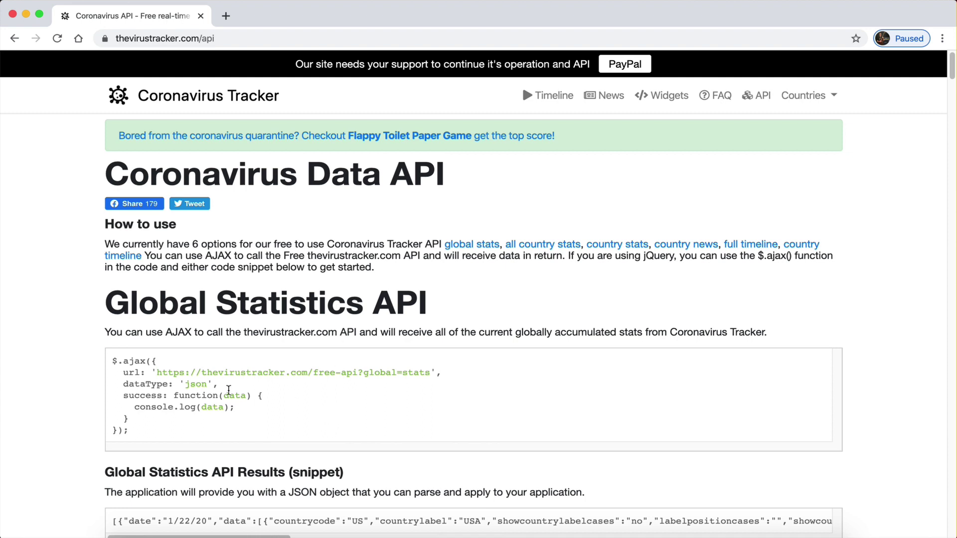
{"action": "left_click_drag", "start_coordinate": [156, 373], "coordinate": [334, 371]}
{"action": "left_click", "coordinate": [334, 371]}
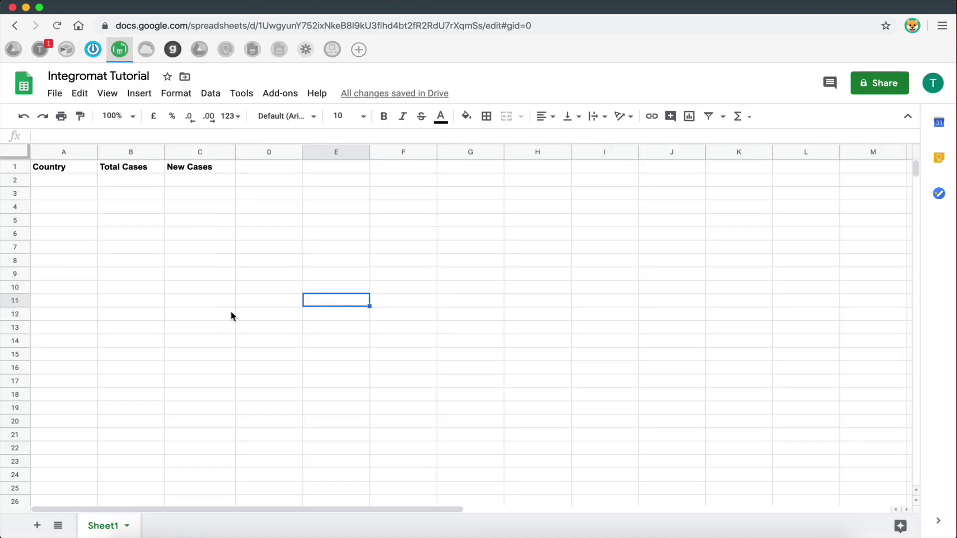
Highlight row 2 and cells A2, B2, C2 under Country, Total Cases and New Cases
{"action": "left_click", "coordinate": [232, 313]}
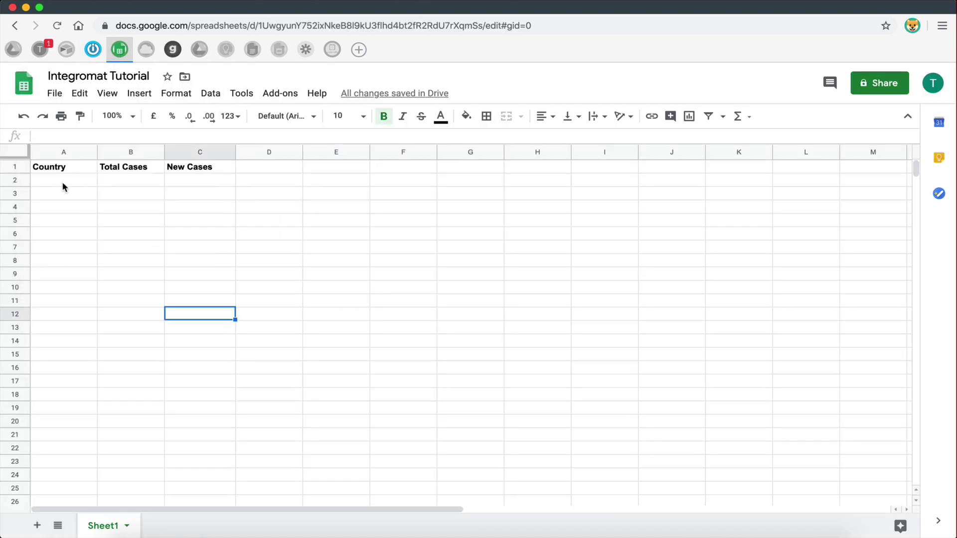
{"action": "left_click_drag", "start_coordinate": [62, 183], "coordinate": [193, 188]}
{"action": "left_click", "coordinate": [96, 202]}
{"action": "left_click_drag", "start_coordinate": [72, 182], "coordinate": [66, 292]}
{"action": "left_click", "coordinate": [67, 293]}
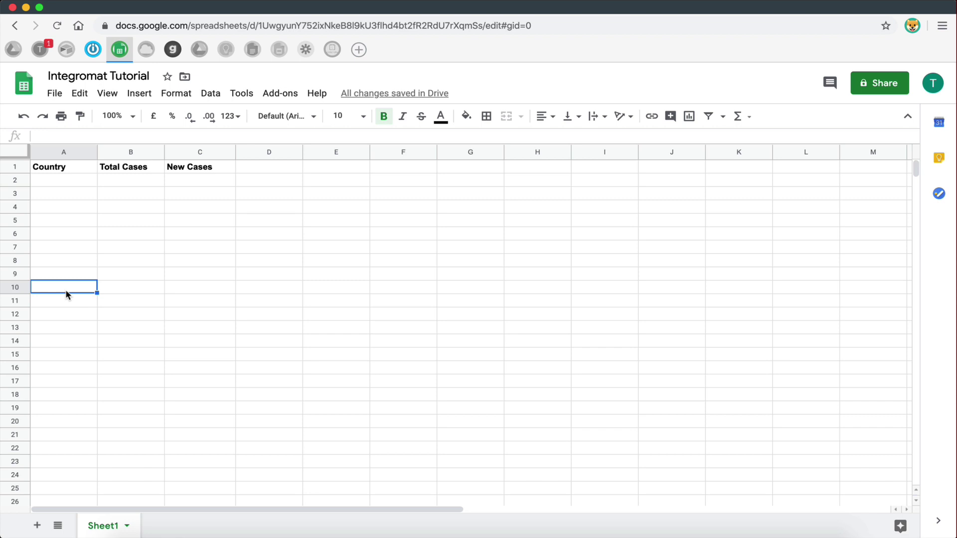
{"action": "left_click", "coordinate": [64, 183]}
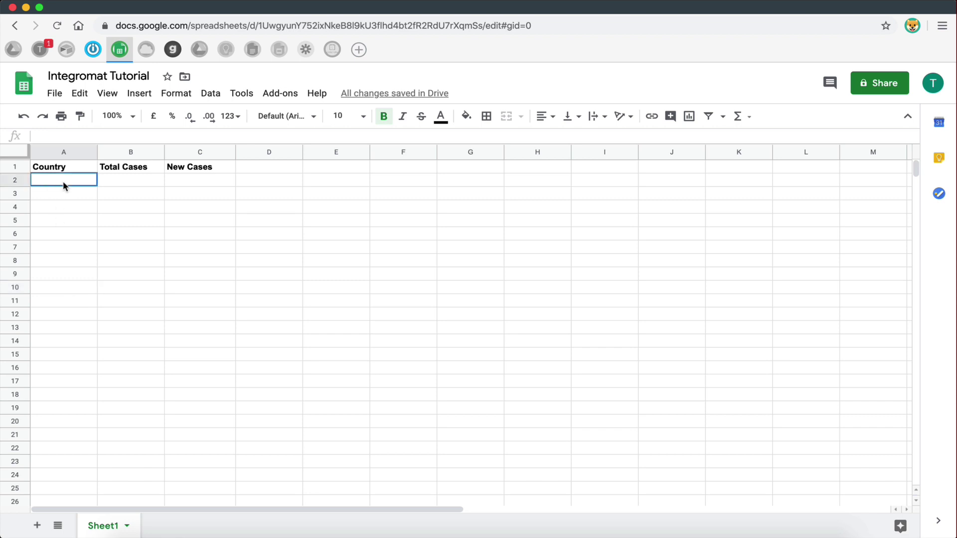
{"action": "left_click", "coordinate": [125, 188]}
{"action": "left_click", "coordinate": [196, 188]}
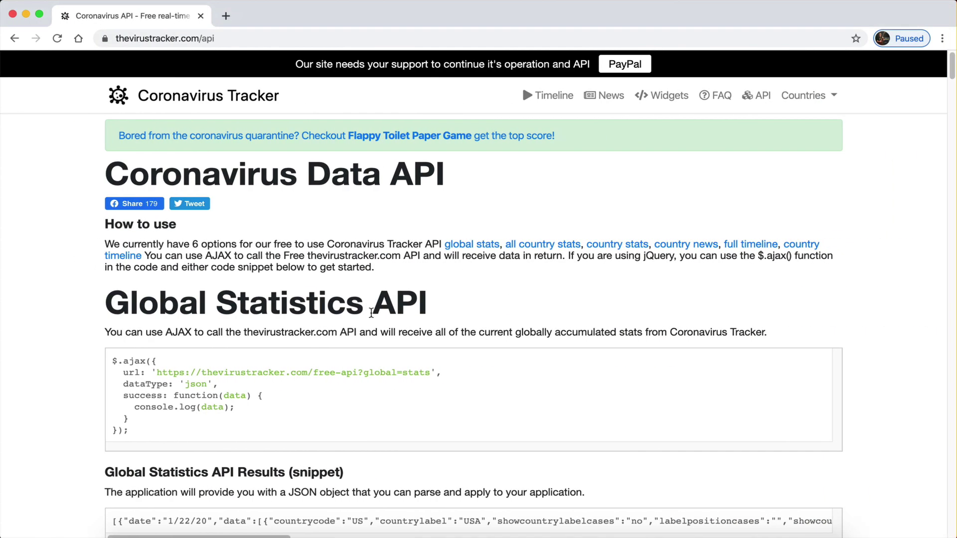
{"action": "scroll", "coordinate": [372, 312], "scroll_direction": "down", "scroll_amount": 2}
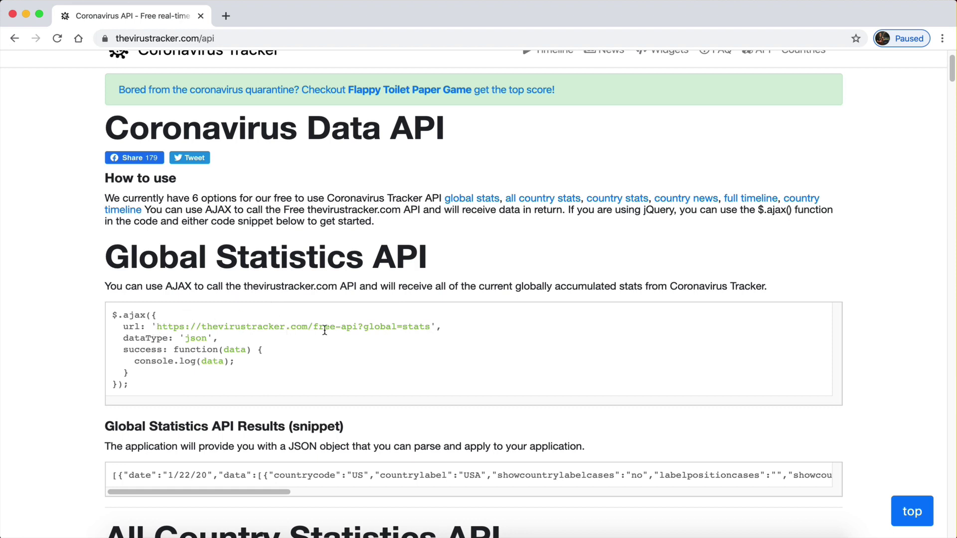
Compare the global=stats, countryTotals=ALL and countryTotal=US endpoint URLs in the API docs
{"action": "left_click_drag", "start_coordinate": [314, 329], "coordinate": [429, 327]}
{"action": "scroll", "coordinate": [429, 327], "scroll_direction": "down", "scroll_amount": 1}
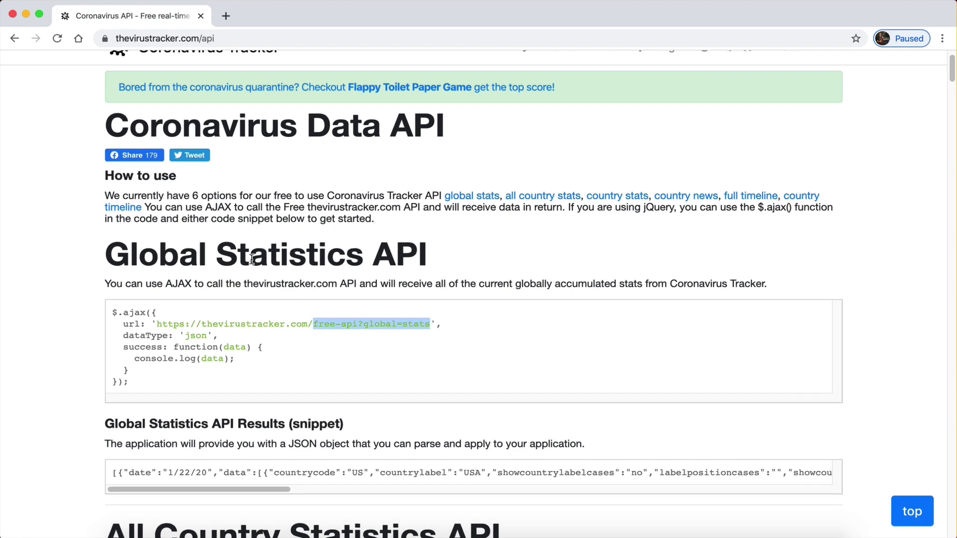
{"action": "scroll", "coordinate": [364, 396], "scroll_direction": "down", "scroll_amount": 6}
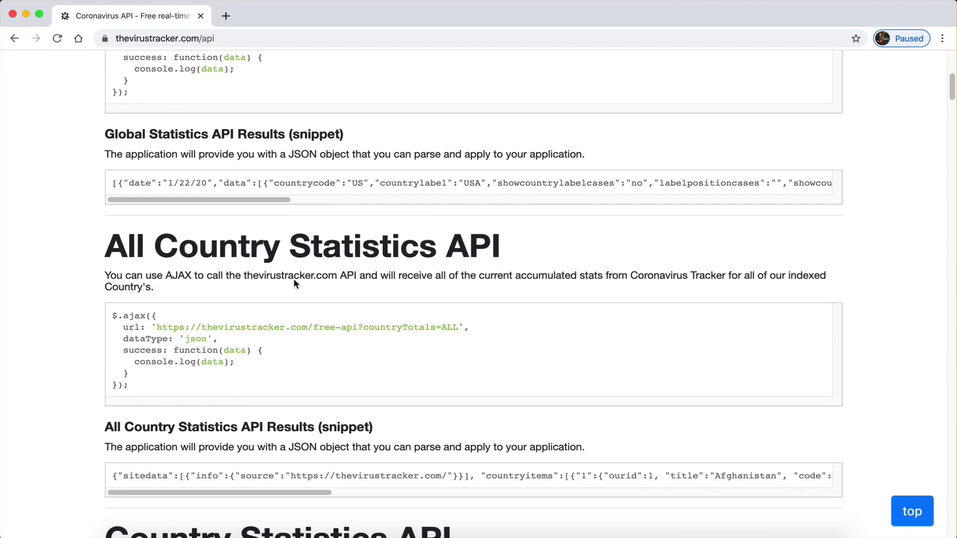
{"action": "left_click_drag", "start_coordinate": [314, 324], "coordinate": [458, 327]}
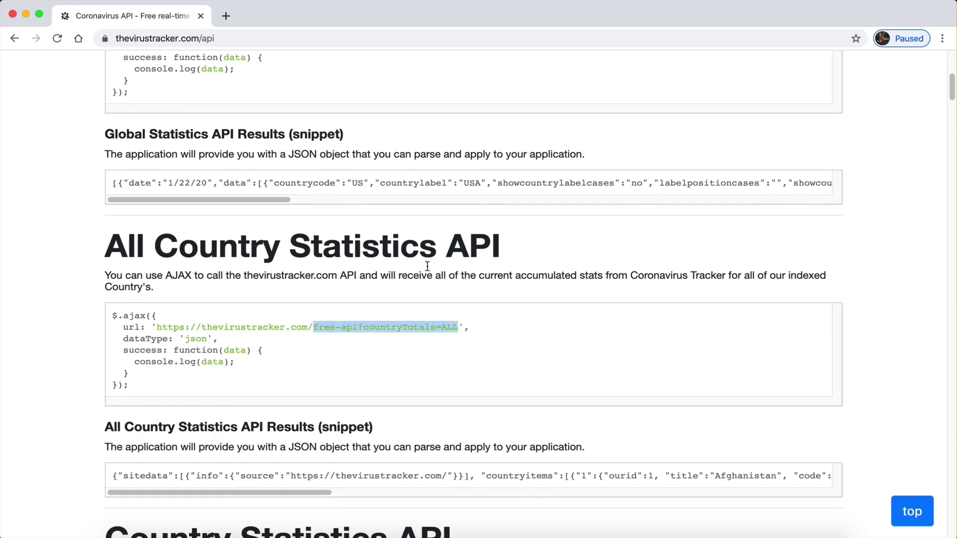
{"action": "scroll", "coordinate": [456, 272], "scroll_direction": "down", "scroll_amount": 7}
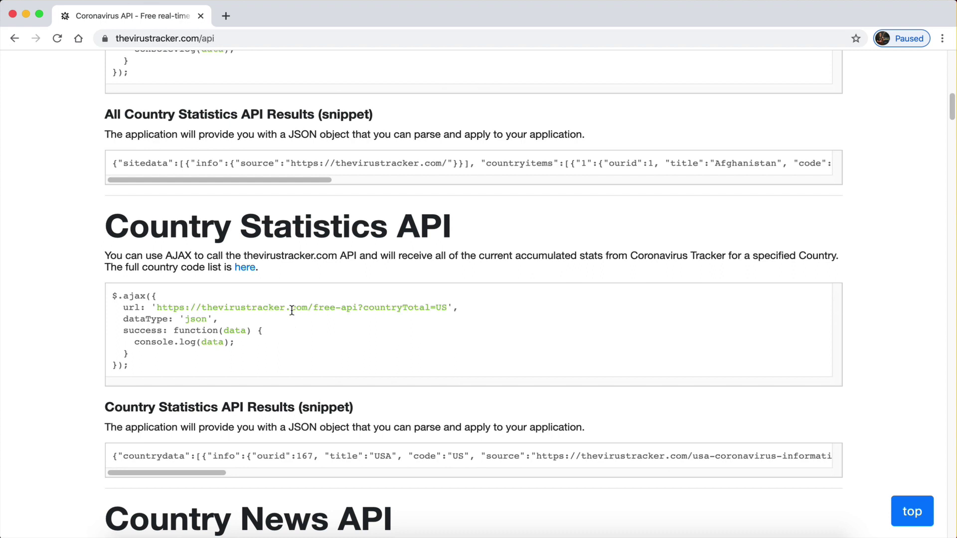
{"action": "left_click_drag", "start_coordinate": [313, 307], "coordinate": [447, 307]}
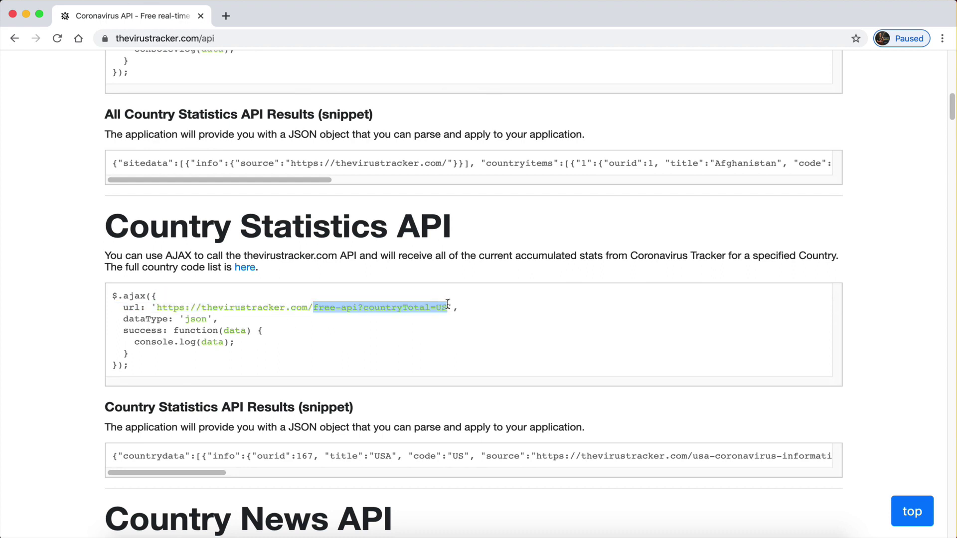
{"action": "left_click", "coordinate": [339, 270]}
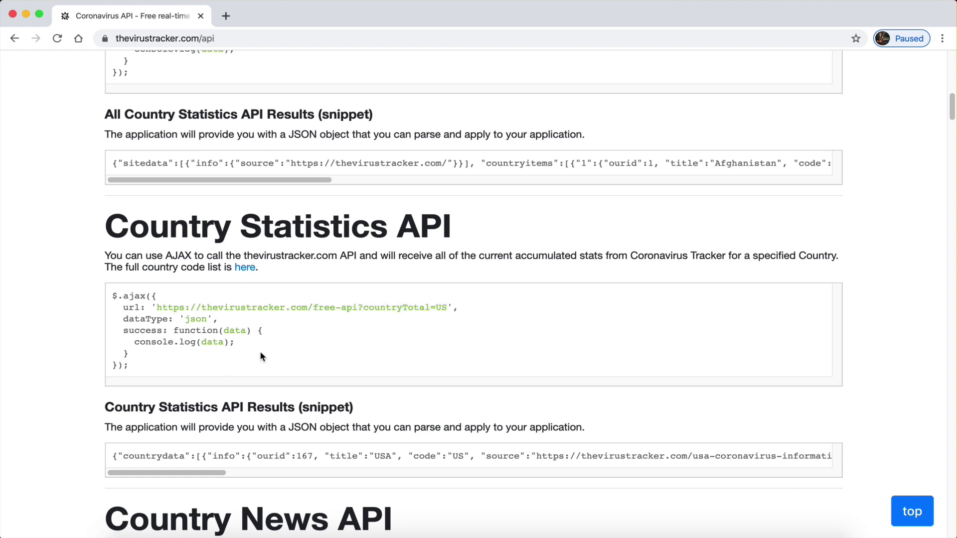
{"action": "left_click_drag", "start_coordinate": [157, 307], "coordinate": [449, 307]}
{"action": "left_click", "coordinate": [438, 348]}
{"action": "scroll", "coordinate": [441, 308], "scroll_direction": "up", "scroll_amount": 5}
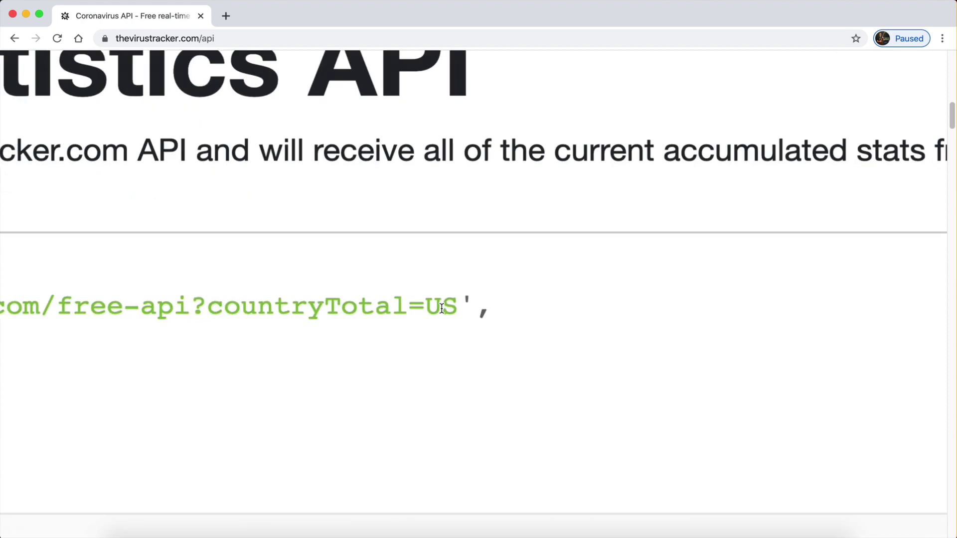
{"action": "double_click", "coordinate": [442, 308]}
{"action": "scroll", "coordinate": [448, 302], "scroll_direction": "down", "scroll_amount": 2}
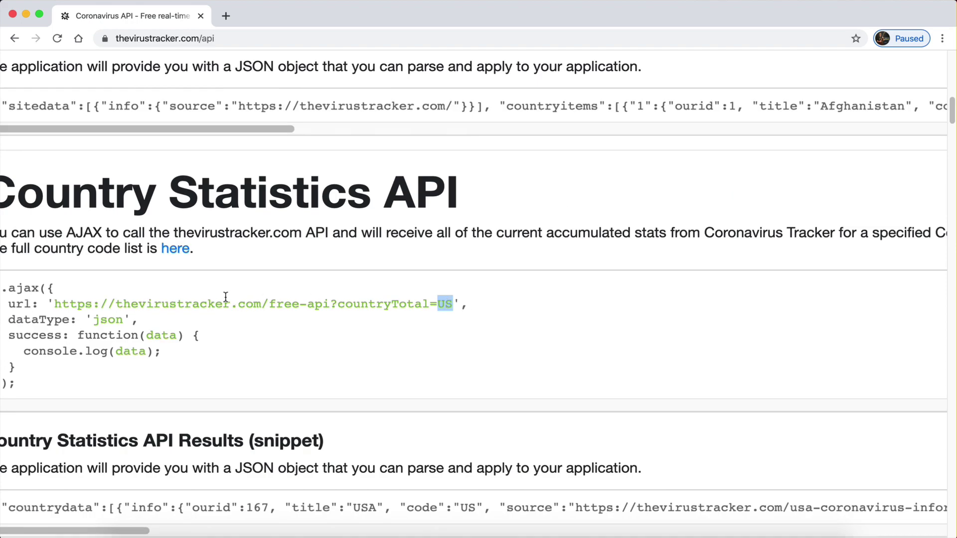
{"action": "scroll", "coordinate": [200, 299], "scroll_direction": "down", "scroll_amount": 3}
{"action": "left_click_drag", "start_coordinate": [158, 305], "coordinate": [446, 305]}
{"action": "key", "text": "super+c"}
Open the Integration HTTP, JSON, Google Sheets scenario from the Integromat extension
{"action": "key", "text": "ctrl+Left"}
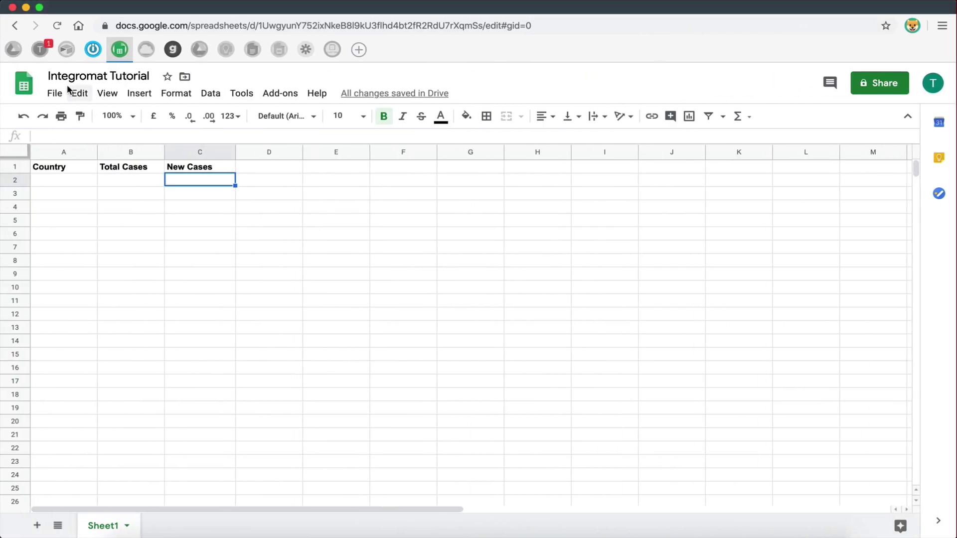
{"action": "left_click", "coordinate": [87, 59]}
{"action": "left_click", "coordinate": [105, 143]}
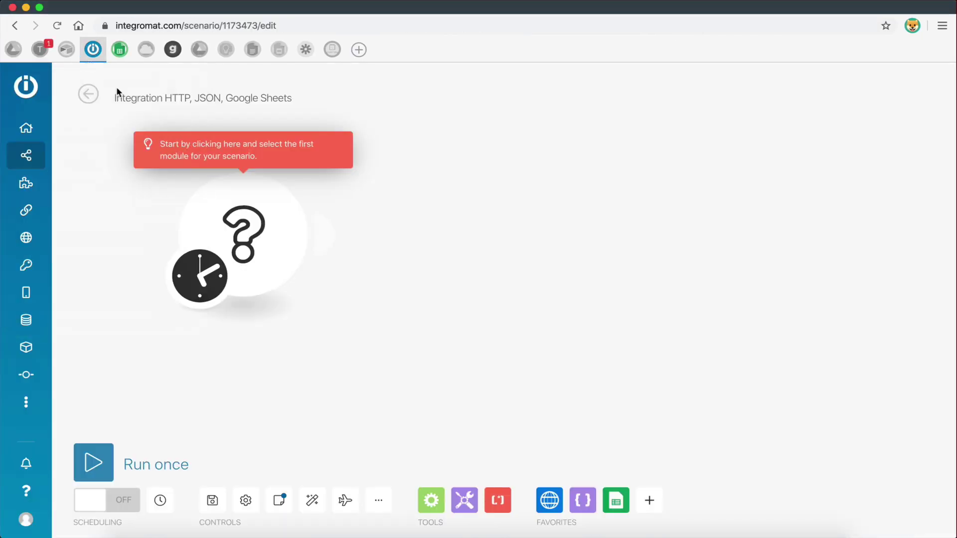
Make the first module an HTTP Make a request action
{"action": "left_click", "coordinate": [268, 242]}
{"action": "left_click", "coordinate": [418, 161]}
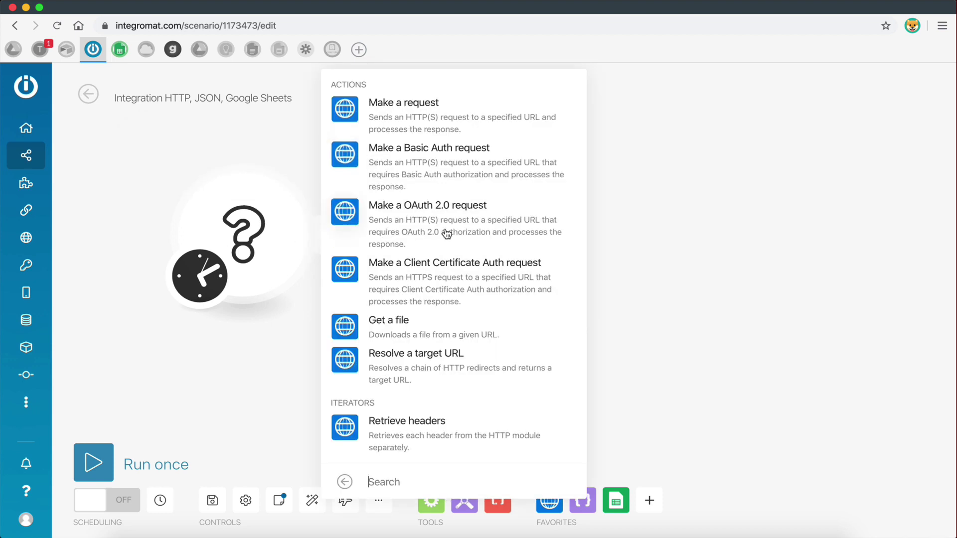
{"action": "left_click", "coordinate": [259, 140]}
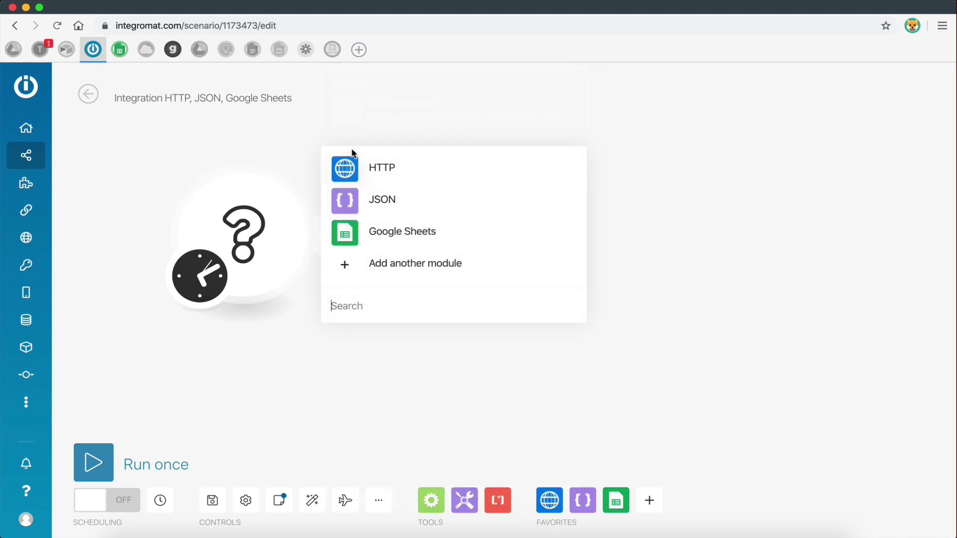
{"action": "type", "text": "http"}
{"action": "left_click", "coordinate": [349, 194]}
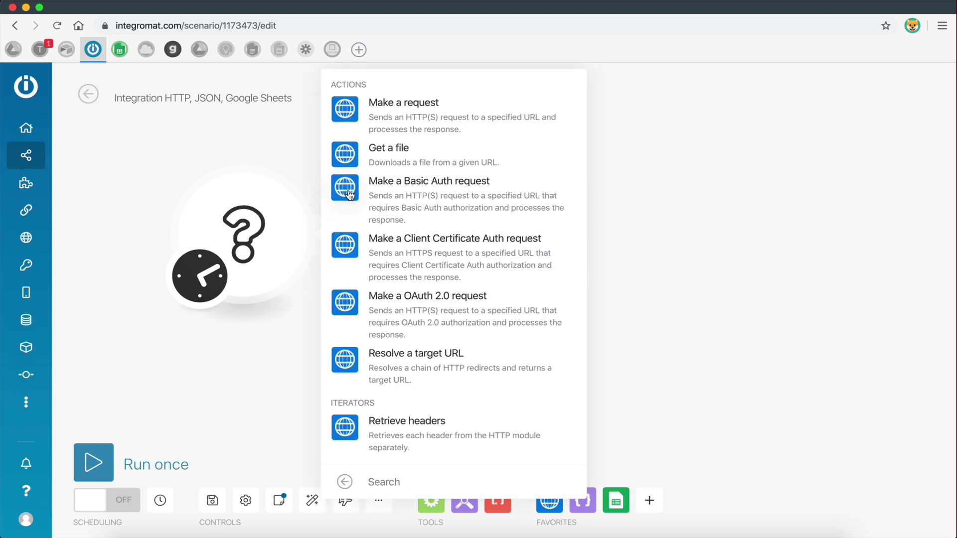
{"action": "left_click", "coordinate": [346, 107]}
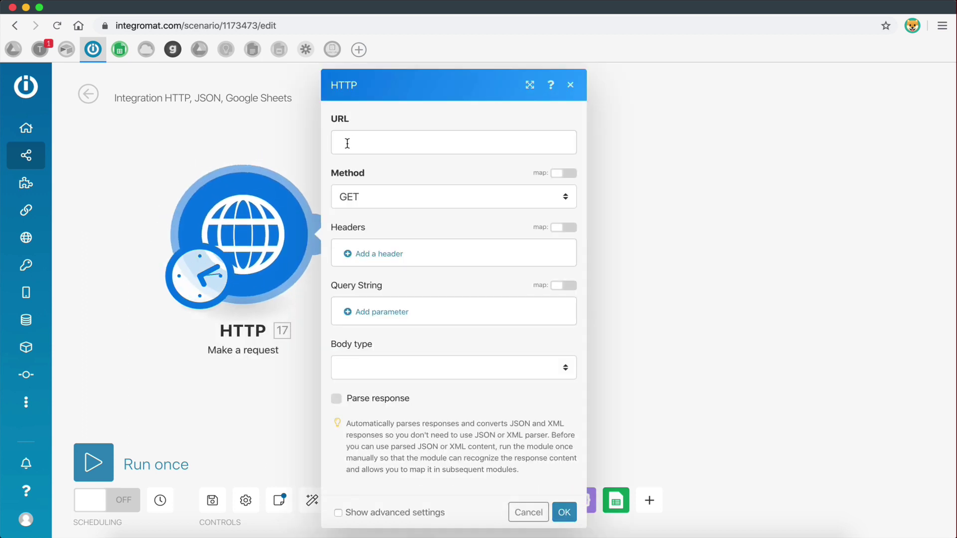
{"action": "left_click", "coordinate": [371, 142]}
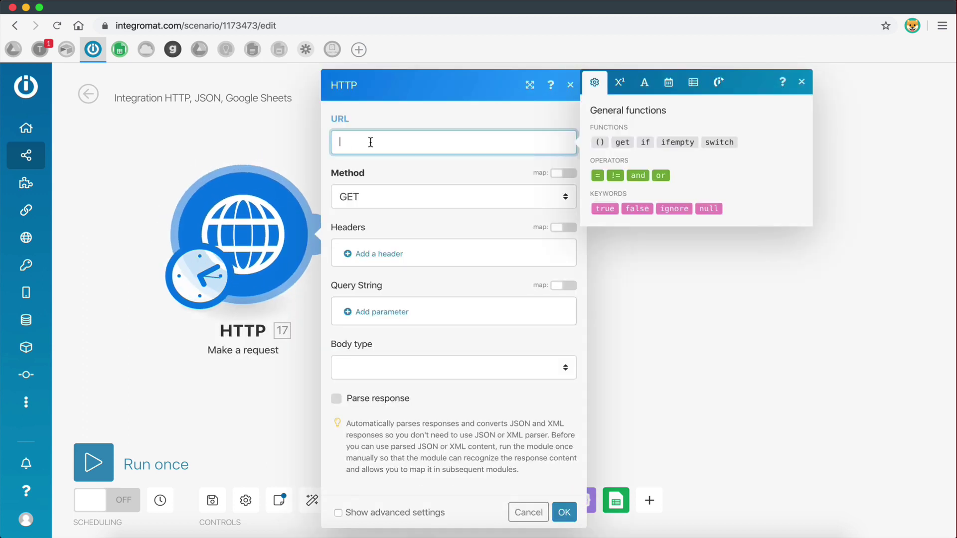
{"action": "key", "text": "super+v"}
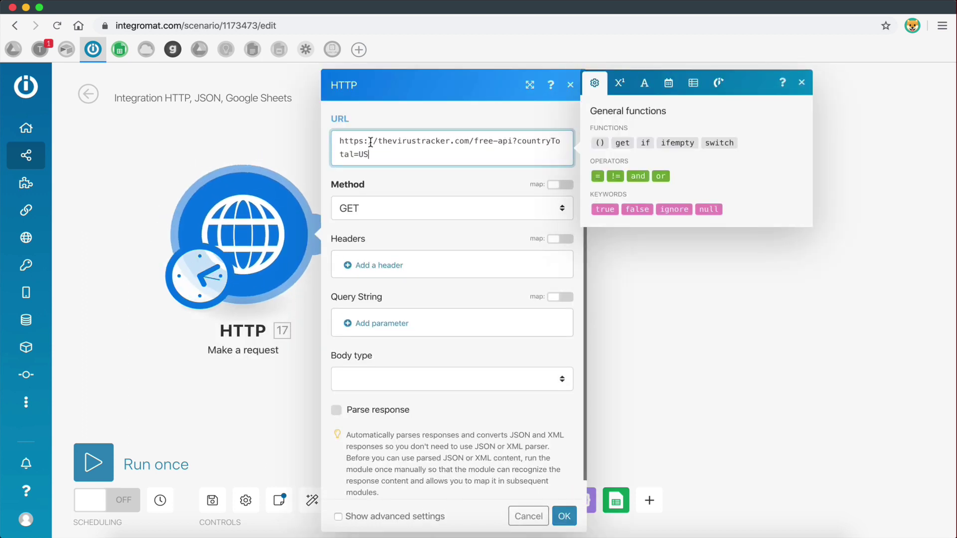
{"action": "left_click", "coordinate": [394, 174]}
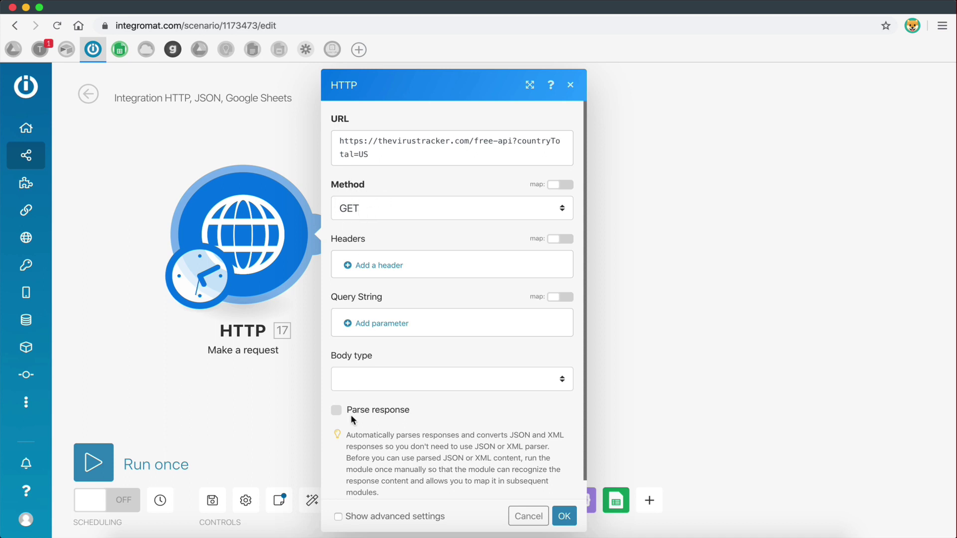
{"action": "left_click", "coordinate": [336, 411]}
Turn Parse response off, confirm the HTTP module, and run the scenario once
{"action": "left_click", "coordinate": [336, 411]}
{"action": "left_click", "coordinate": [568, 523]}
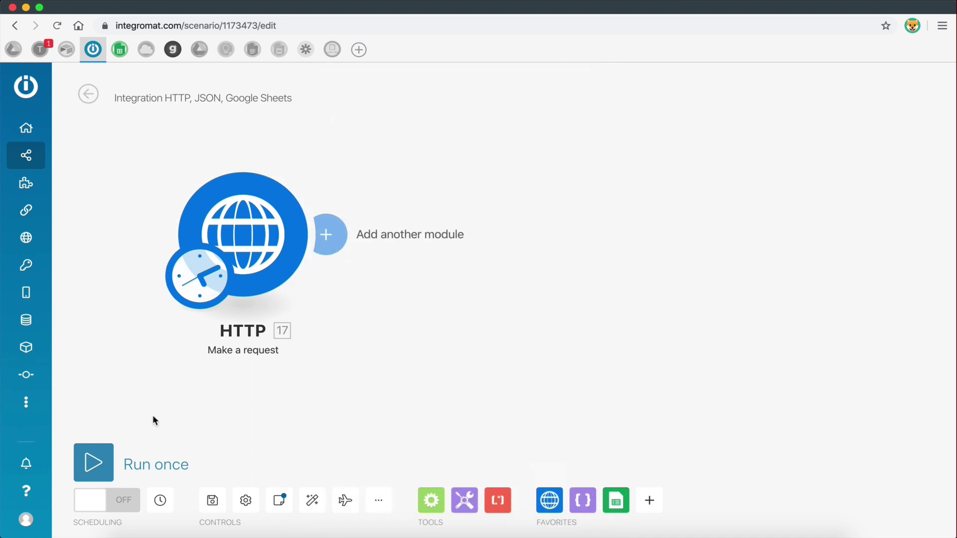
{"action": "left_click", "coordinate": [99, 462]}
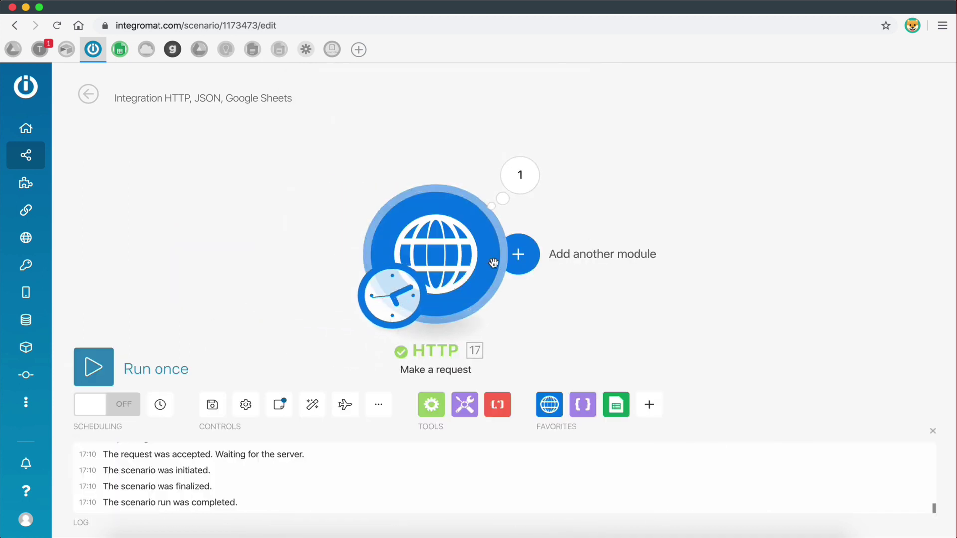
Inspect the run's result, reading the GET method and the raw unparsed JSON data
{"action": "left_click", "coordinate": [521, 190]}
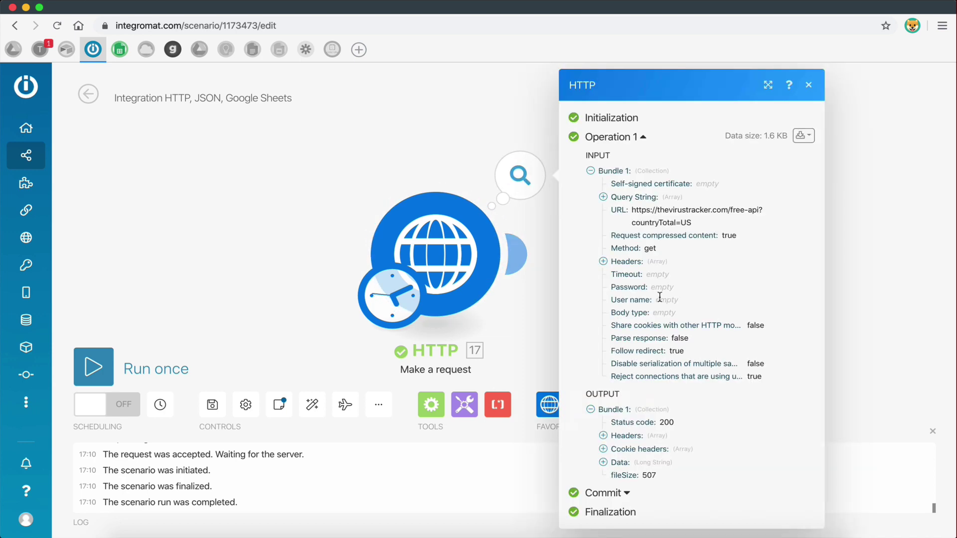
{"action": "double_click", "coordinate": [588, 153]}
{"action": "left_click", "coordinate": [612, 179]}
{"action": "double_click", "coordinate": [650, 248]}
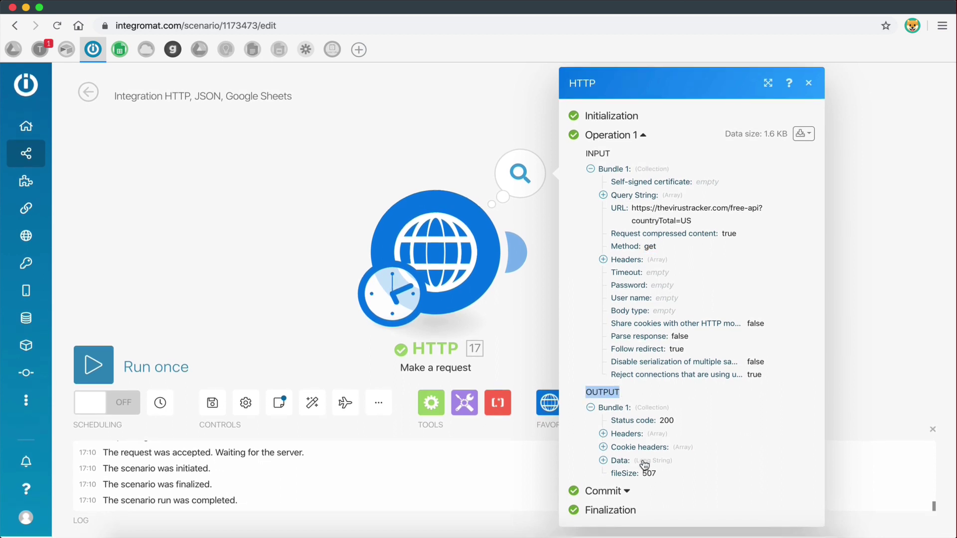
{"action": "left_click", "coordinate": [604, 462]}
{"action": "scroll", "coordinate": [694, 459], "scroll_direction": "down", "scroll_amount": 5}
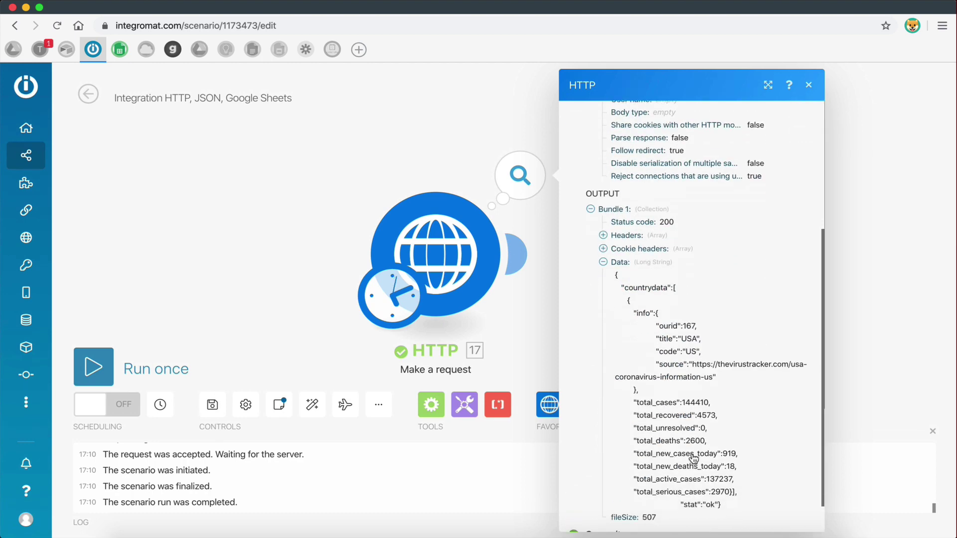
{"action": "left_click_drag", "start_coordinate": [627, 236], "coordinate": [732, 450]}
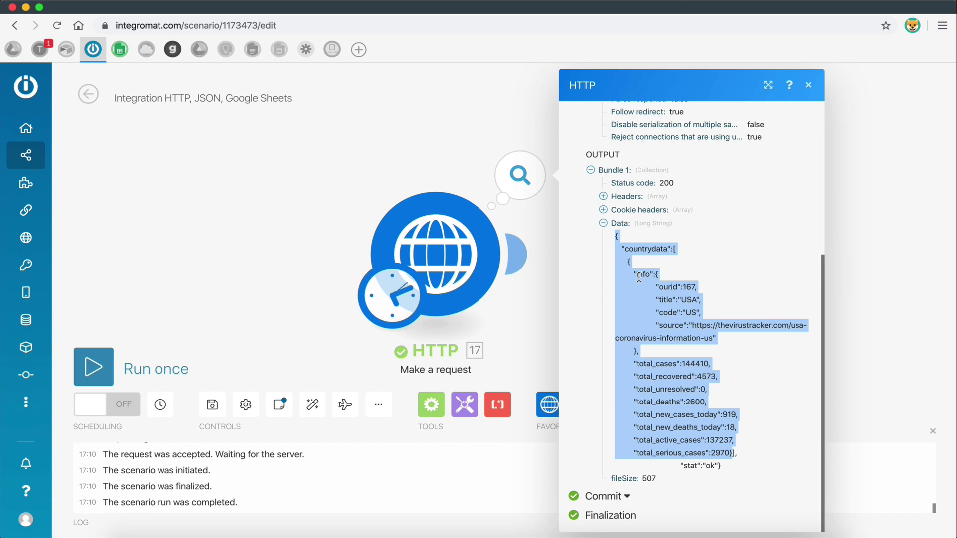
{"action": "left_click", "coordinate": [808, 85]}
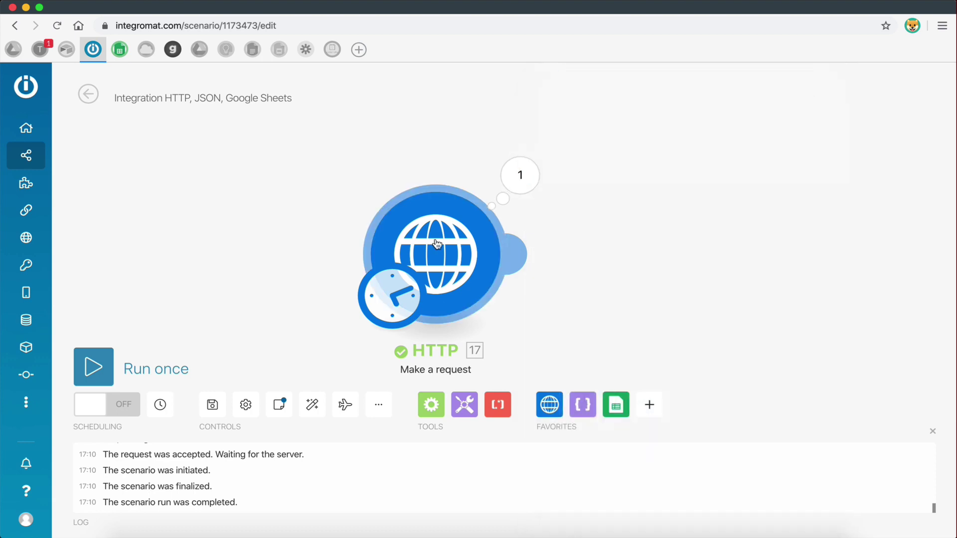
Re-enable Parse response in the HTTP module and run the scenario once more
{"action": "left_click", "coordinate": [438, 244]}
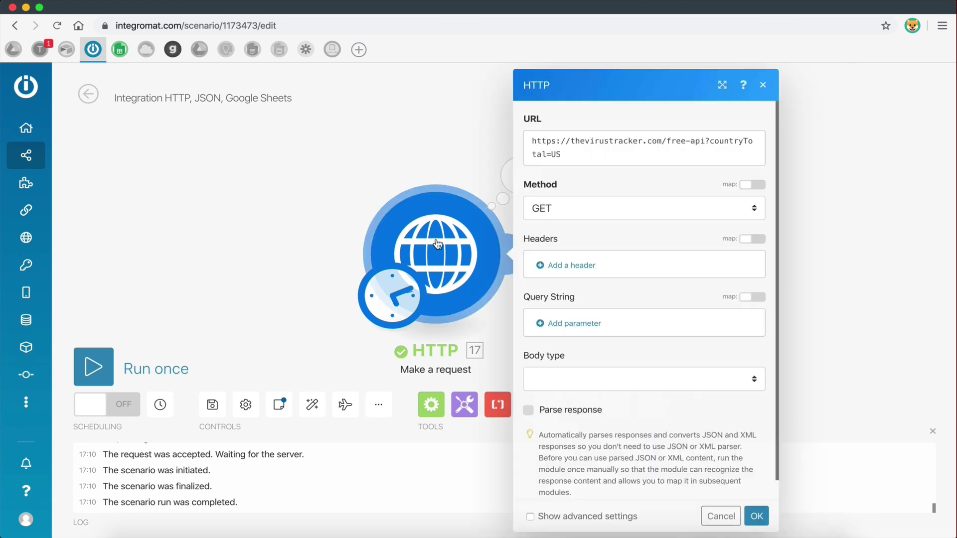
{"action": "left_click", "coordinate": [529, 410]}
{"action": "left_click", "coordinate": [756, 515]}
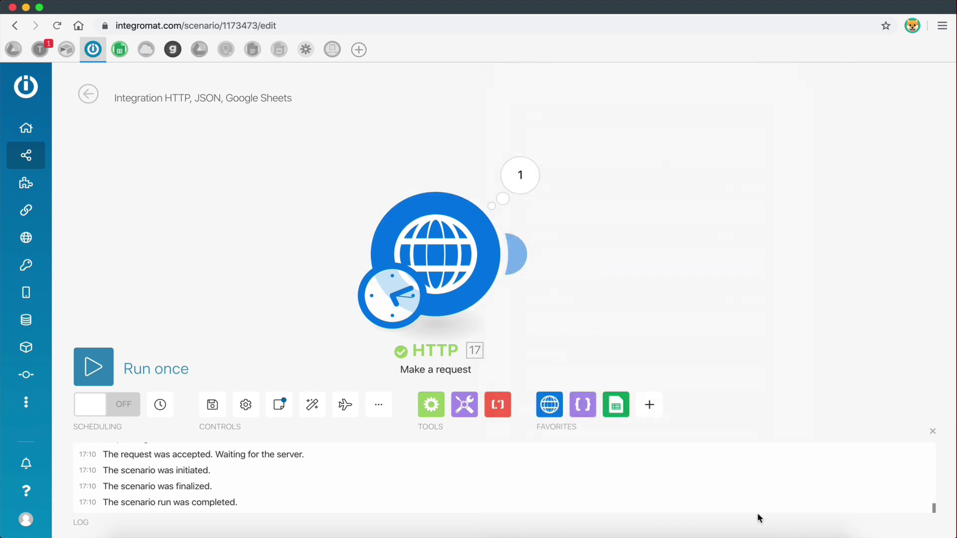
{"action": "left_click", "coordinate": [94, 367]}
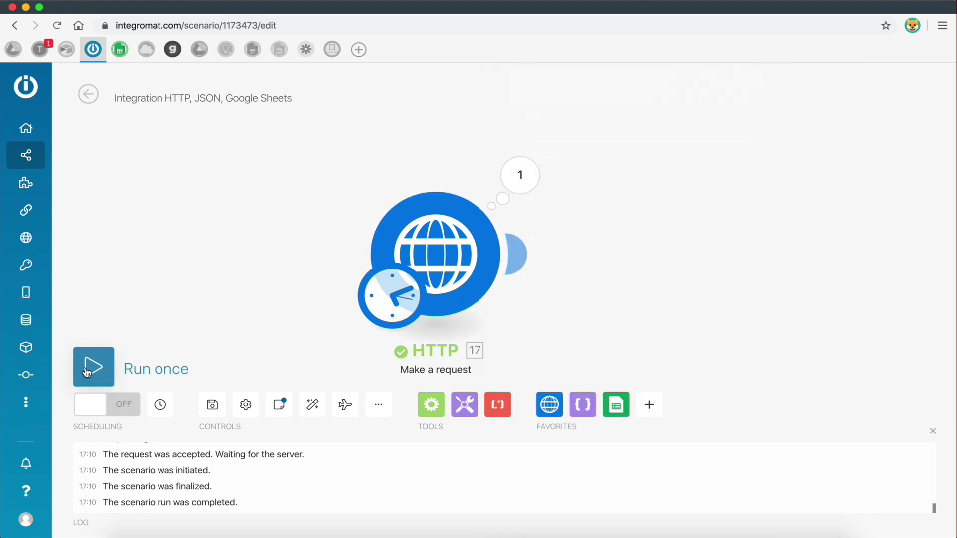
Expand the new result's Data > countrydata > 1 > info output
{"action": "left_click", "coordinate": [539, 186]}
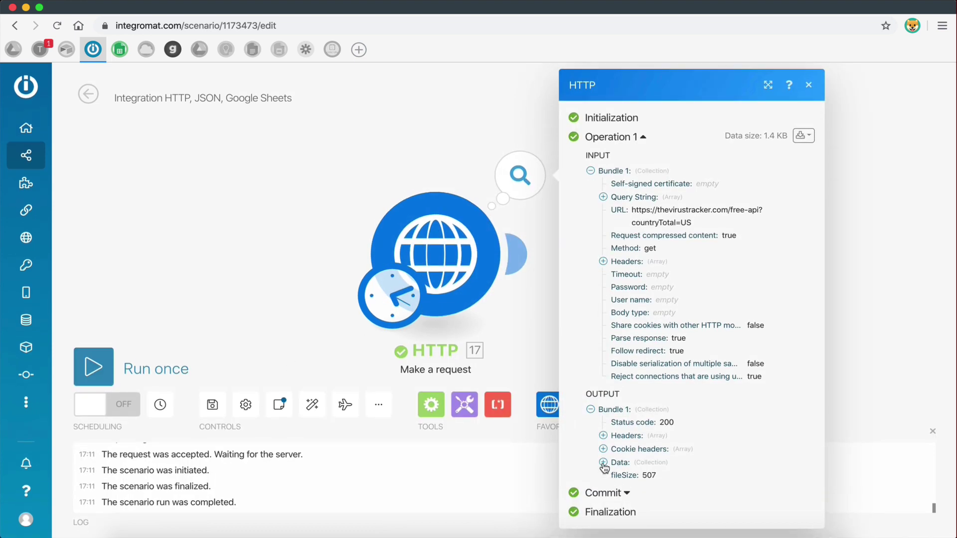
{"action": "left_click", "coordinate": [605, 463]}
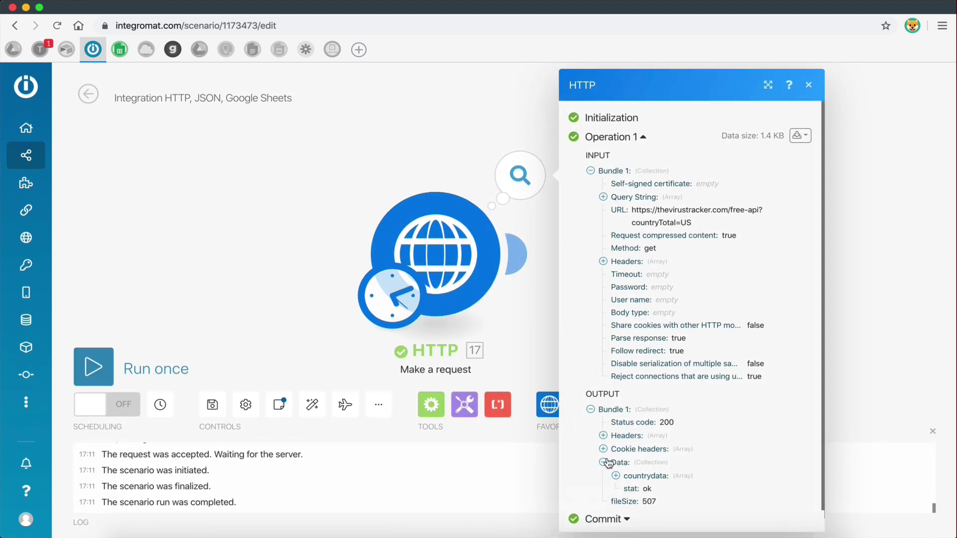
{"action": "scroll", "coordinate": [609, 463], "scroll_direction": "down", "scroll_amount": 1}
{"action": "left_click", "coordinate": [616, 453]}
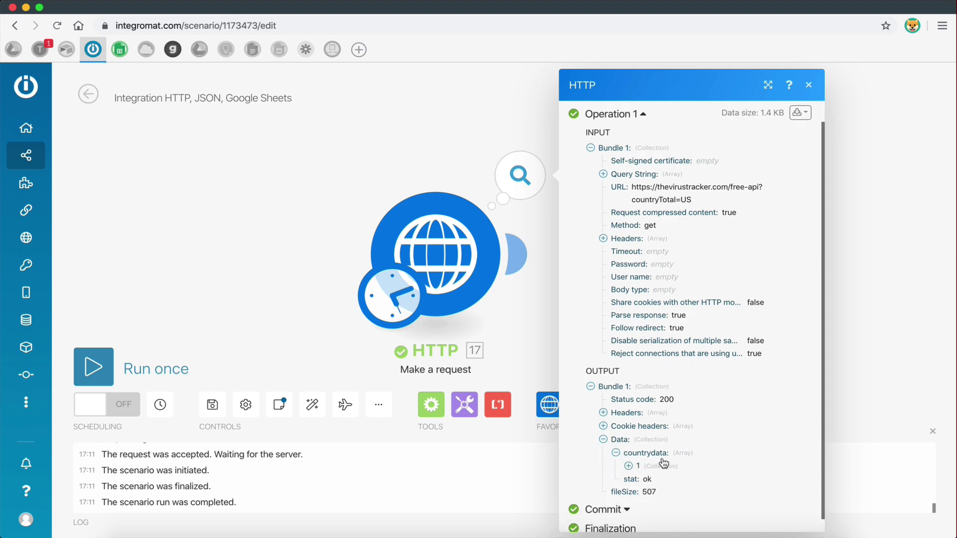
{"action": "scroll", "coordinate": [664, 463], "scroll_direction": "down", "scroll_amount": 2}
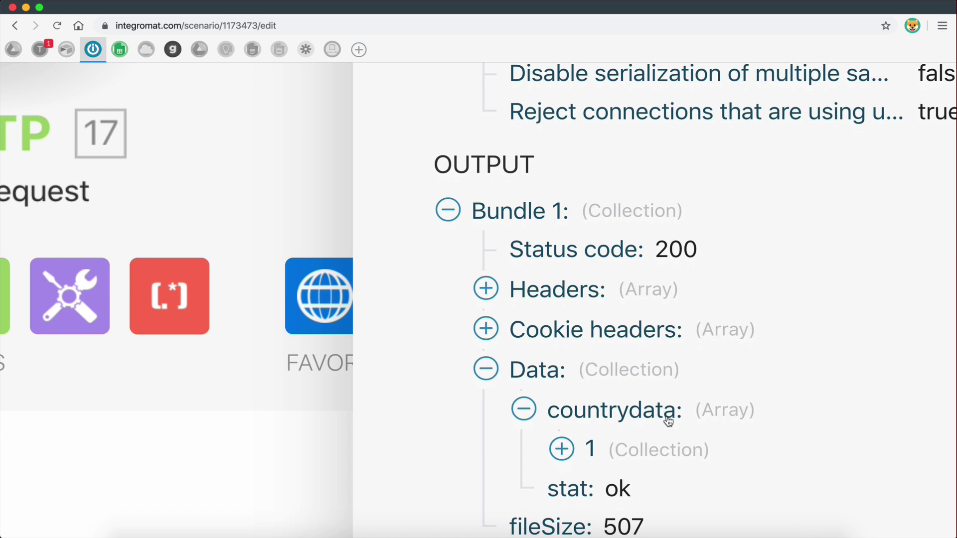
{"action": "left_click", "coordinate": [566, 438]}
{"action": "scroll", "coordinate": [605, 449], "scroll_direction": "down", "scroll_amount": 5}
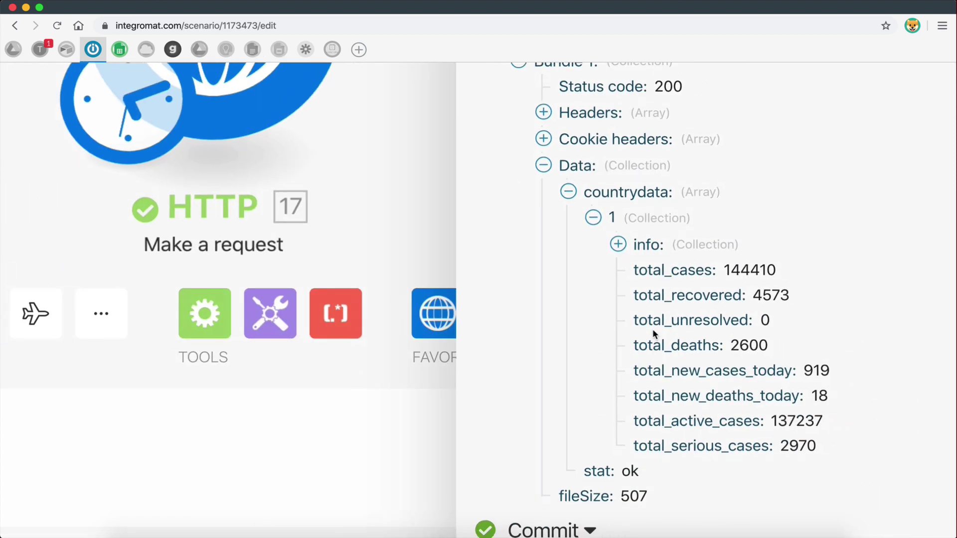
{"action": "scroll", "coordinate": [654, 333], "scroll_direction": "down", "scroll_amount": 1}
{"action": "left_click", "coordinate": [619, 207]}
{"action": "scroll", "coordinate": [695, 289], "scroll_direction": "down", "scroll_amount": 3}
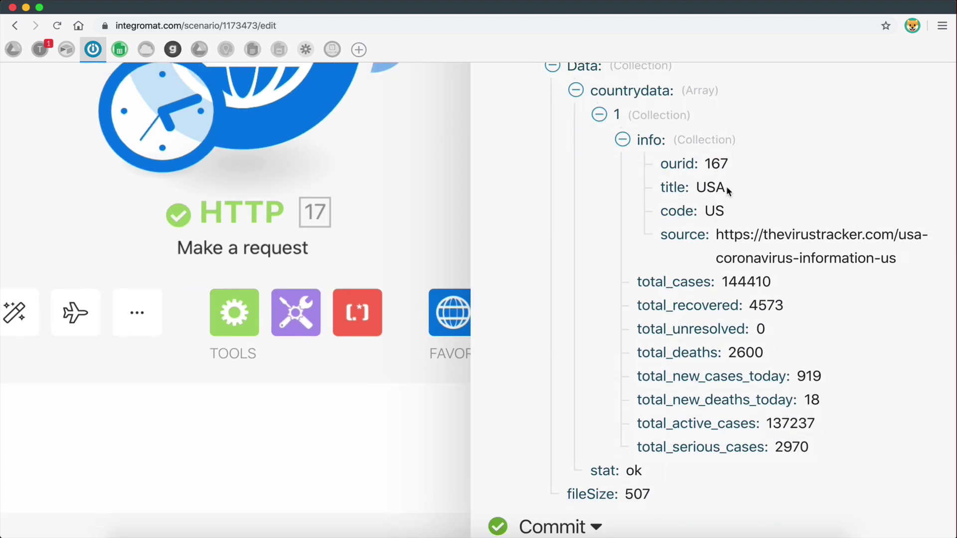
Review the parsed fields: title USA, code US, total_cases through total_serious_cases
{"action": "double_click", "coordinate": [709, 187]}
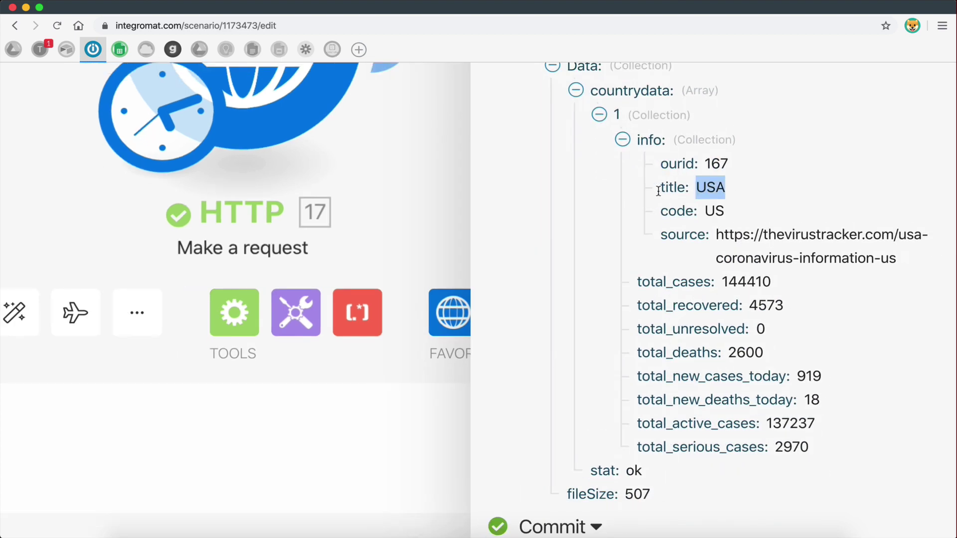
{"action": "double_click", "coordinate": [714, 211]}
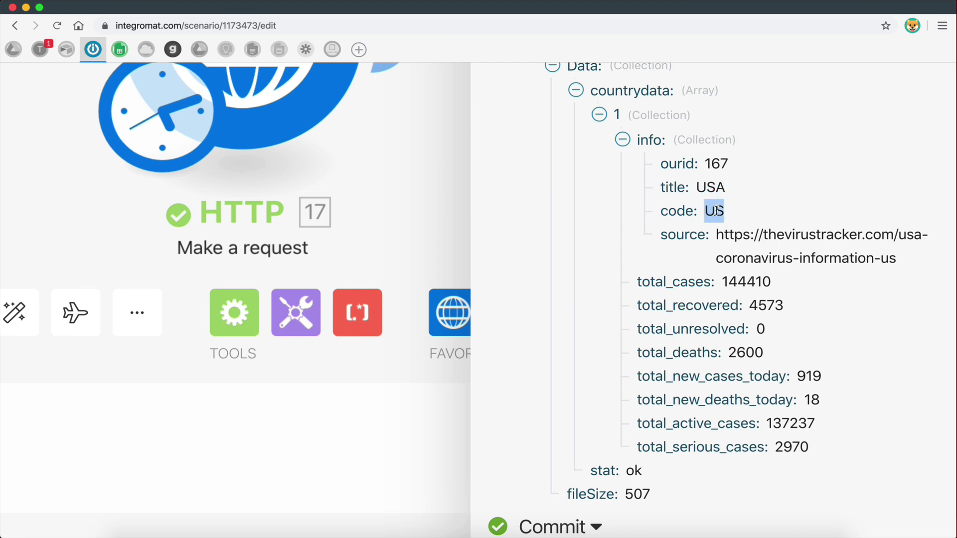
{"action": "scroll", "coordinate": [717, 211], "scroll_direction": "down", "scroll_amount": 2}
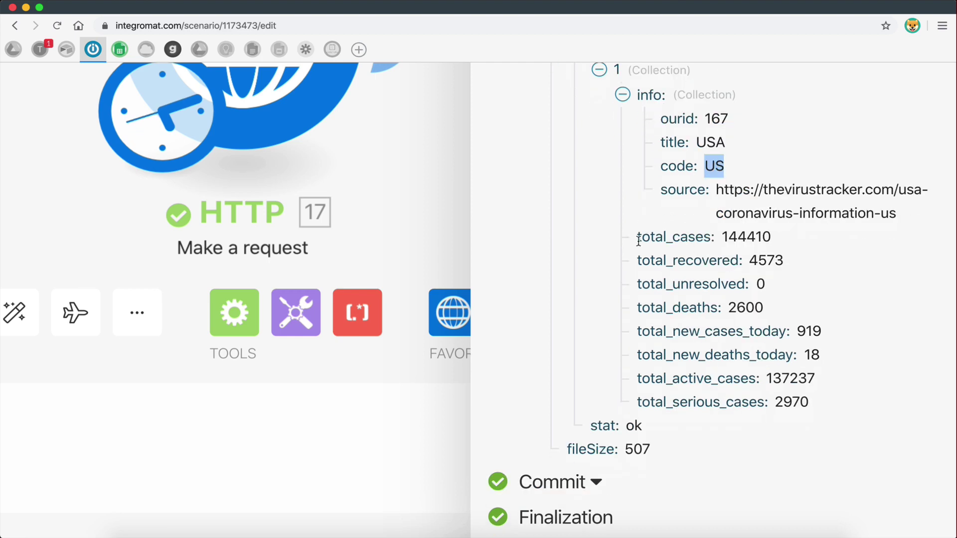
{"action": "left_click_drag", "start_coordinate": [639, 242], "coordinate": [817, 402]}
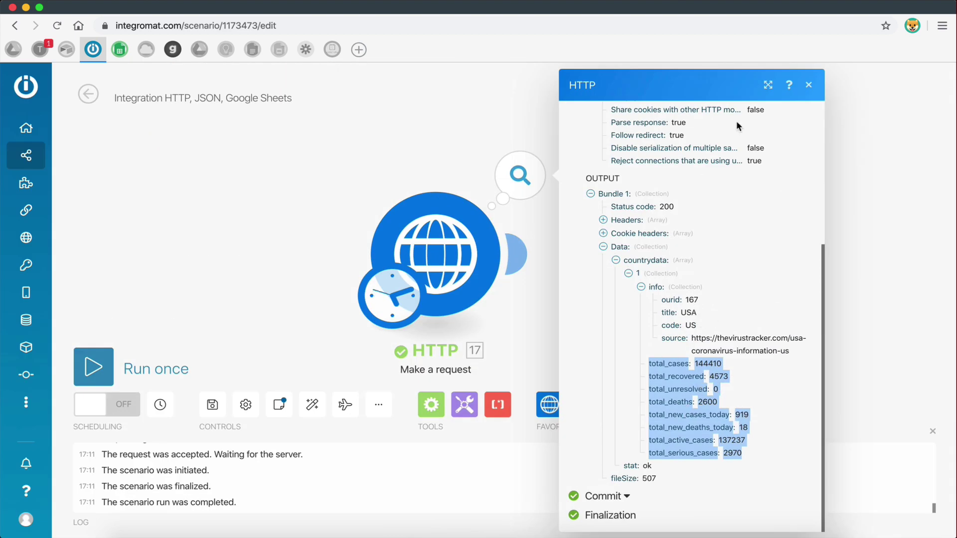
{"action": "left_click", "coordinate": [809, 85]}
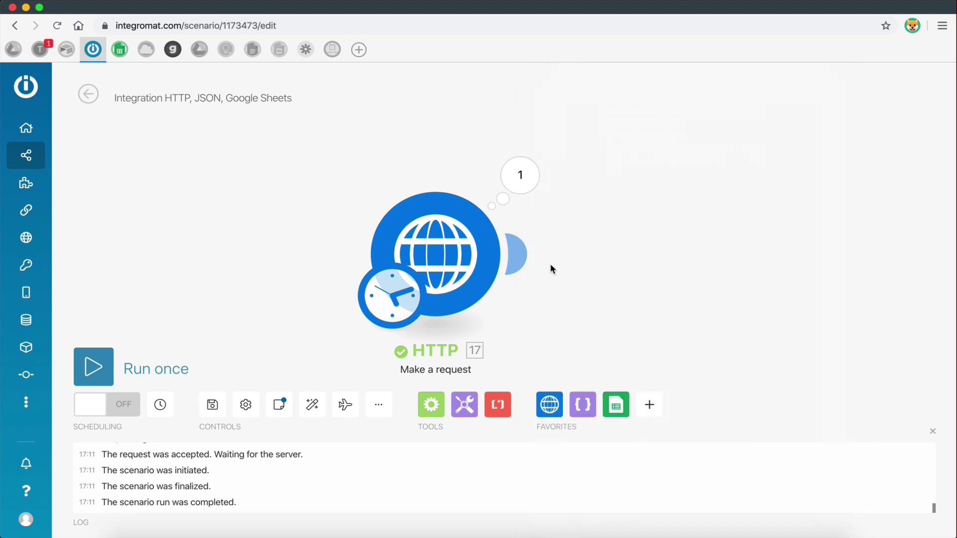
Add a Google Sheets Add a Row module after the HTTP request
{"action": "left_click", "coordinate": [519, 255]}
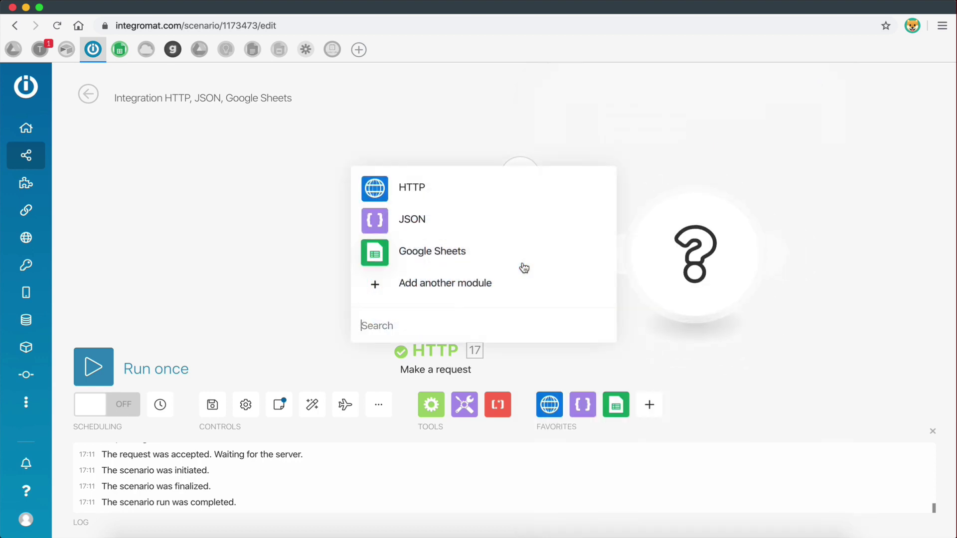
{"action": "left_click", "coordinate": [381, 260]}
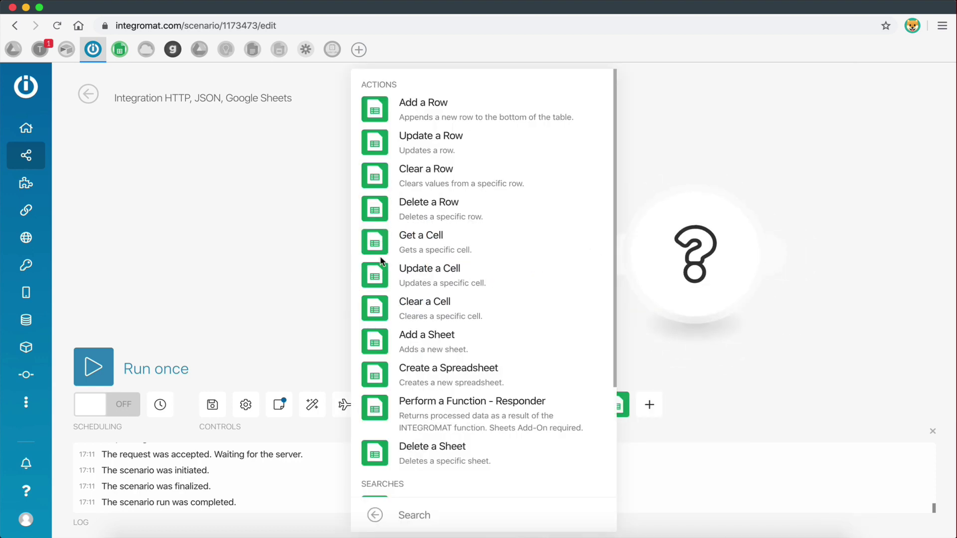
{"action": "left_click", "coordinate": [381, 112]}
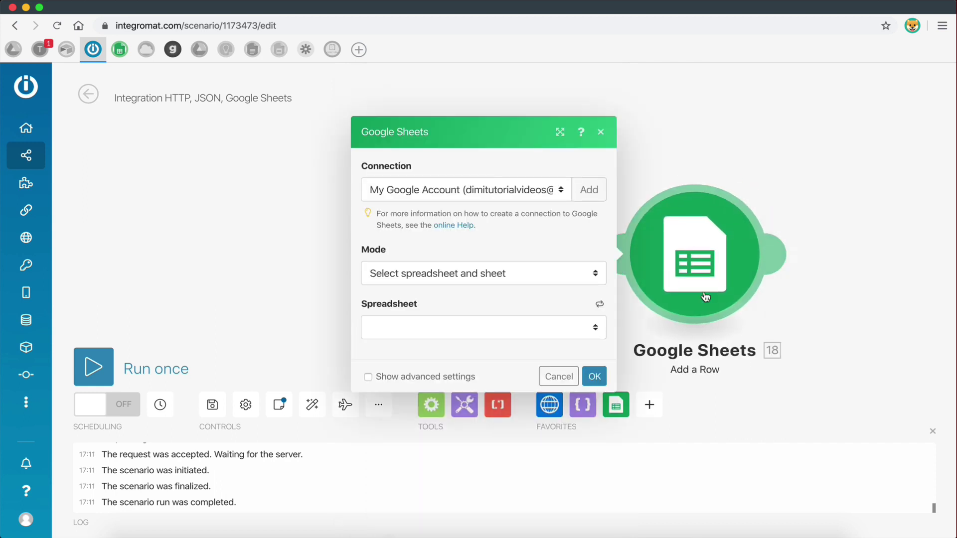
Target Sheet1 of the Integromat Tutorial spreadsheet using Select spreadsheet and sheet mode
{"action": "left_click", "coordinate": [473, 274]}
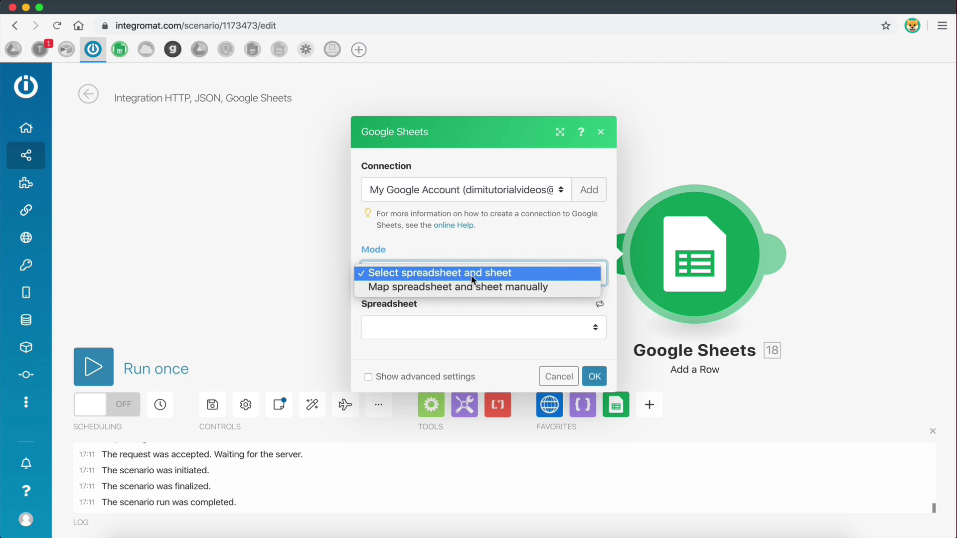
{"action": "left_click", "coordinate": [474, 274]}
{"action": "left_click", "coordinate": [444, 327]}
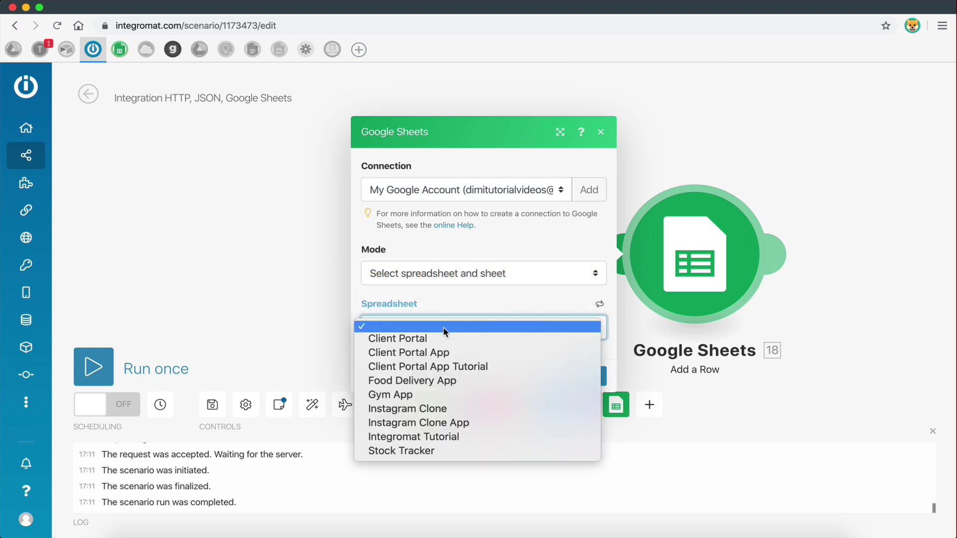
{"action": "left_click", "coordinate": [451, 437]}
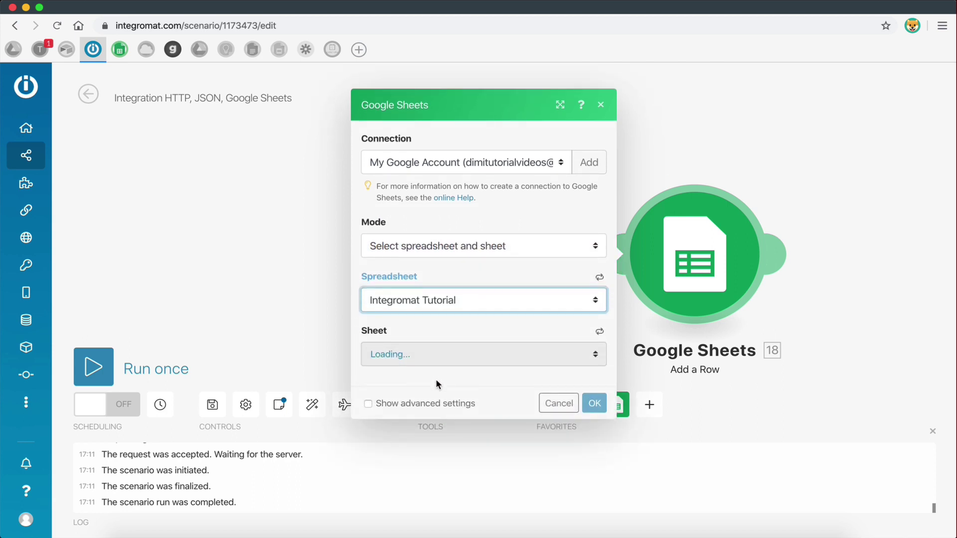
{"action": "left_click", "coordinate": [424, 359]}
{"action": "left_click", "coordinate": [417, 366]}
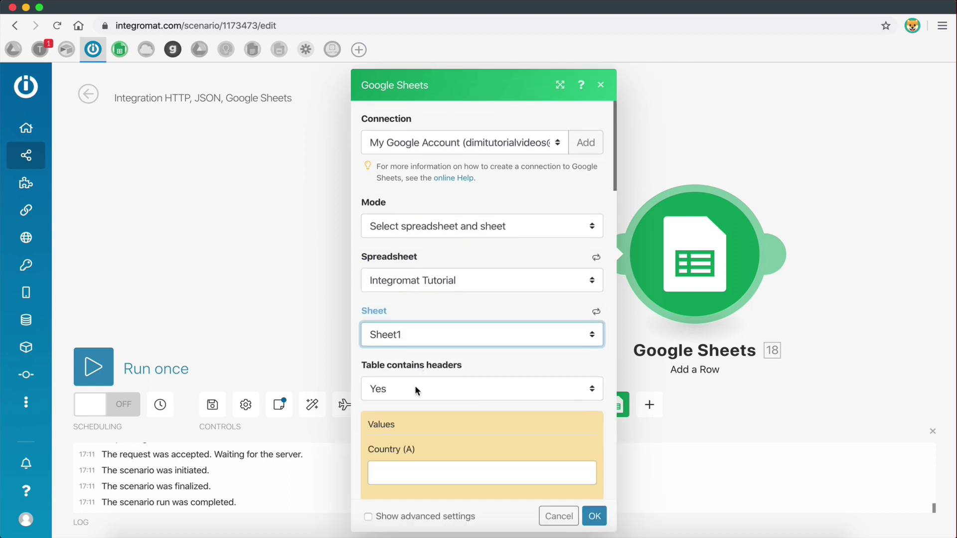
Check the spreadsheet's Country, Total Cases, New Cases headers, then return to the scenario editor
{"action": "left_click", "coordinate": [125, 61]}
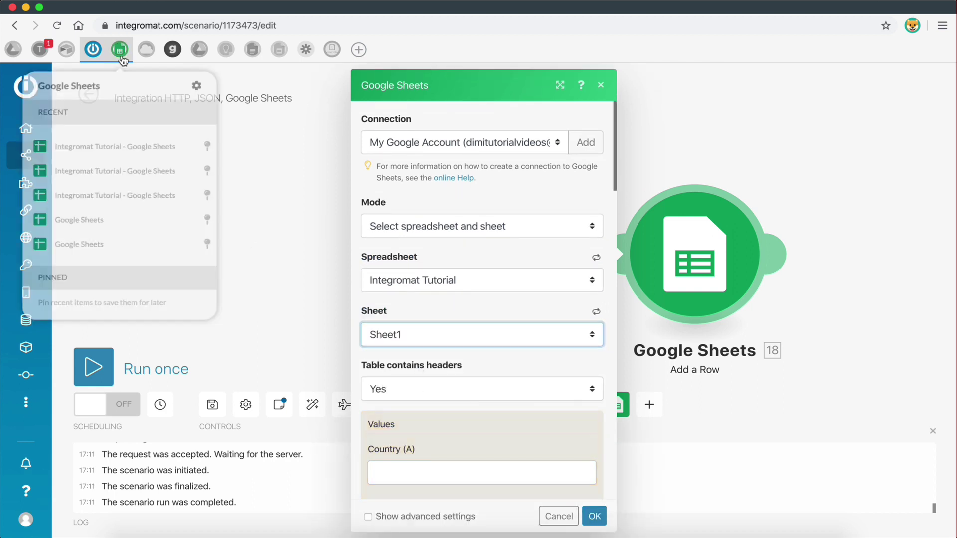
{"action": "left_click", "coordinate": [77, 163]}
{"action": "left_click_drag", "start_coordinate": [54, 172], "coordinate": [171, 166]}
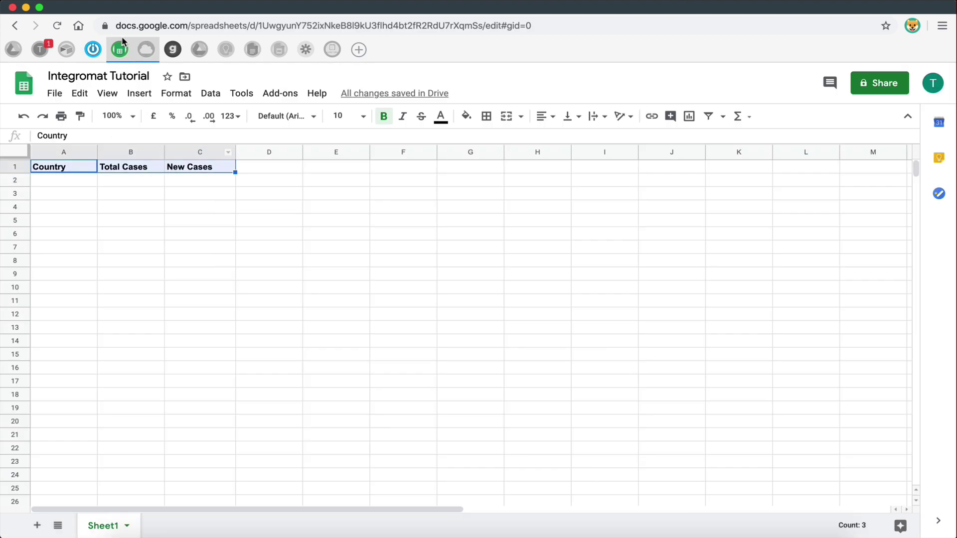
{"action": "left_click", "coordinate": [93, 49]}
{"action": "left_click", "coordinate": [74, 198]}
Map countrydata info title into the Country (A) column
{"action": "scroll", "coordinate": [444, 373], "scroll_direction": "down", "scroll_amount": 5}
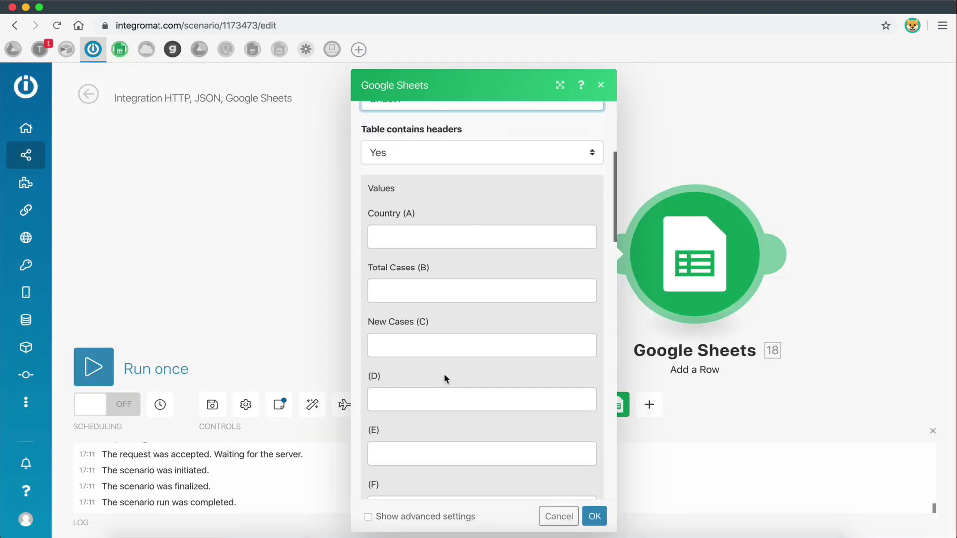
{"action": "left_click", "coordinate": [398, 238]}
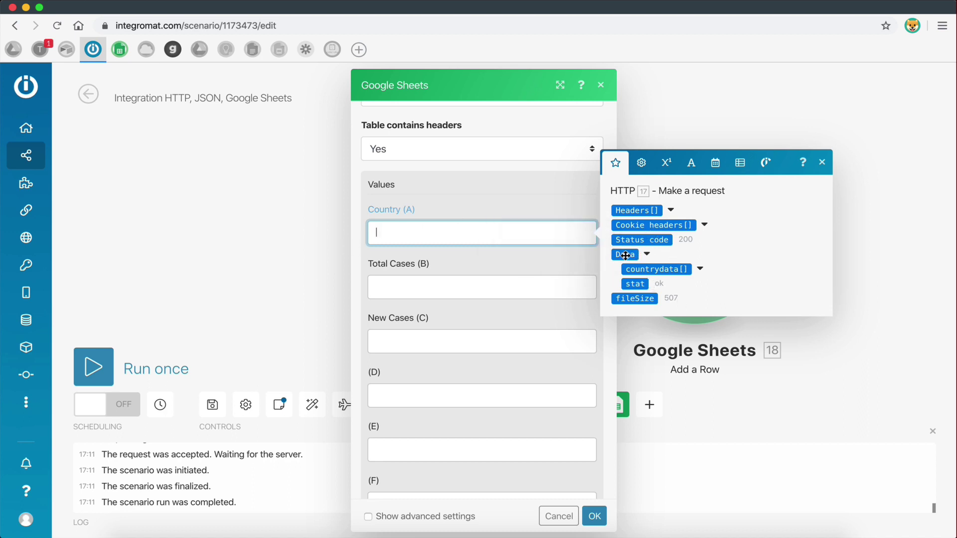
{"action": "left_click", "coordinate": [700, 270]}
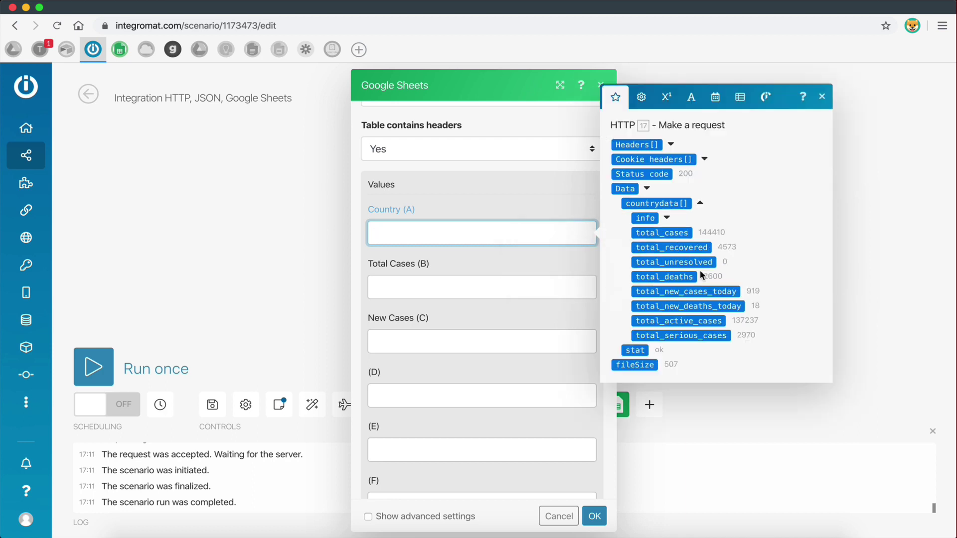
{"action": "left_click", "coordinate": [668, 219]}
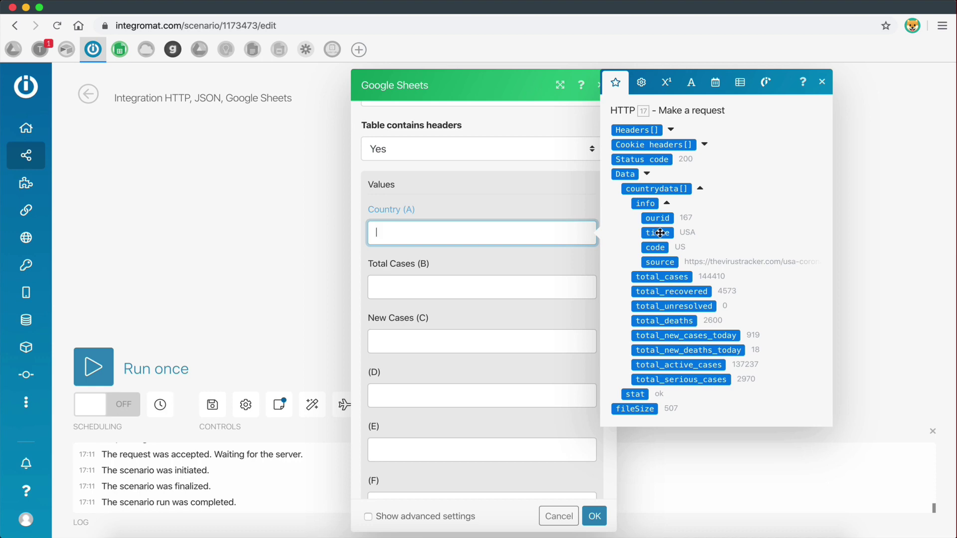
{"action": "left_click", "coordinate": [659, 233]}
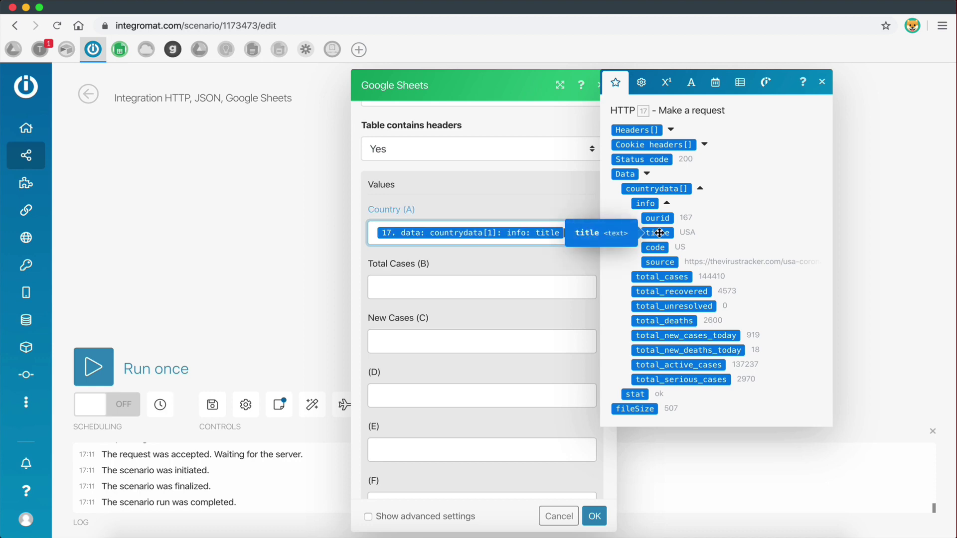
Map total_cases into Total Cases (B) and total_new_cases_today into New Cases (C), then confirm
{"action": "left_click", "coordinate": [502, 283]}
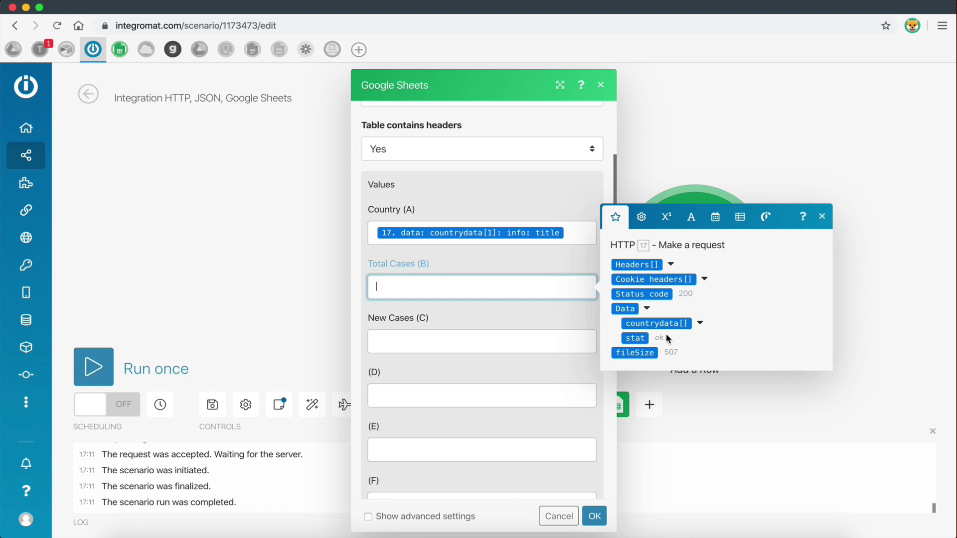
{"action": "left_click", "coordinate": [700, 323]}
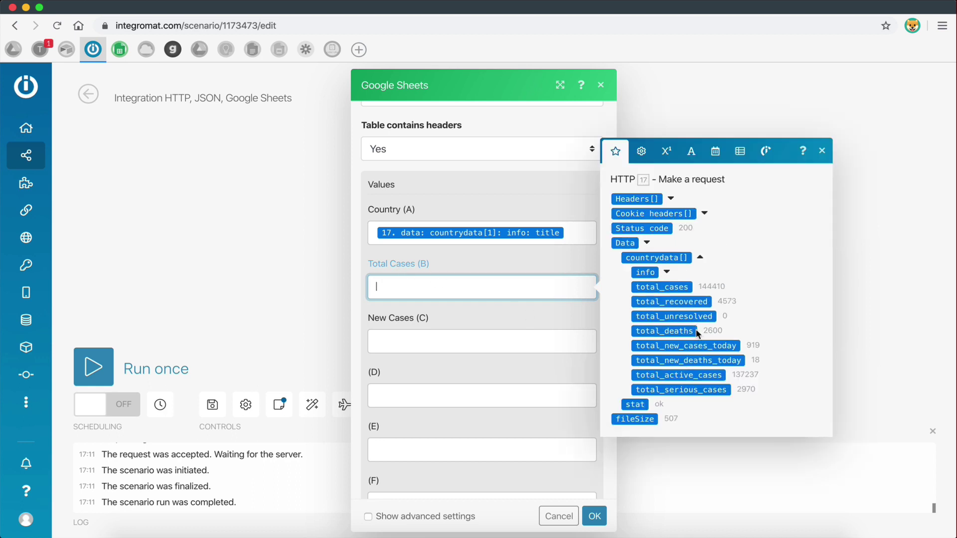
{"action": "left_click", "coordinate": [661, 287]}
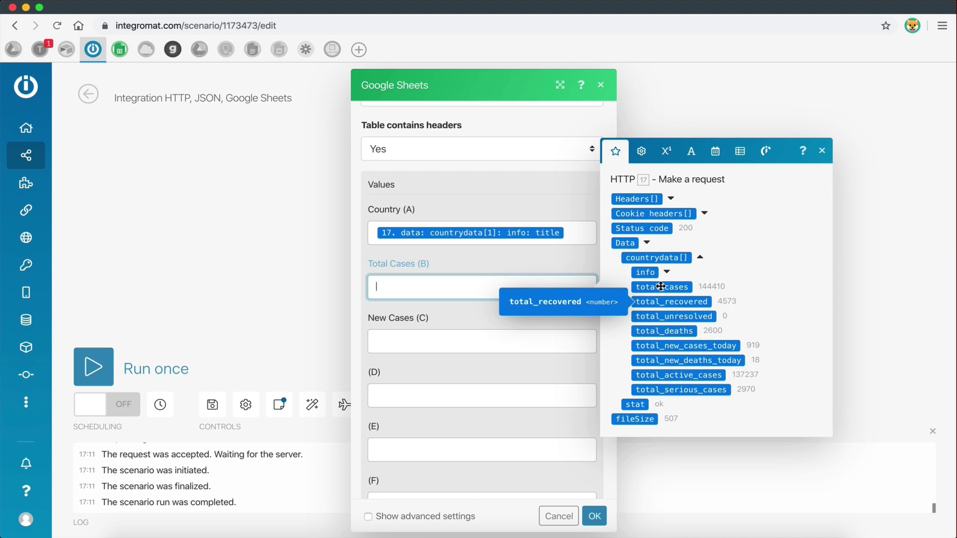
{"action": "left_click", "coordinate": [410, 342]}
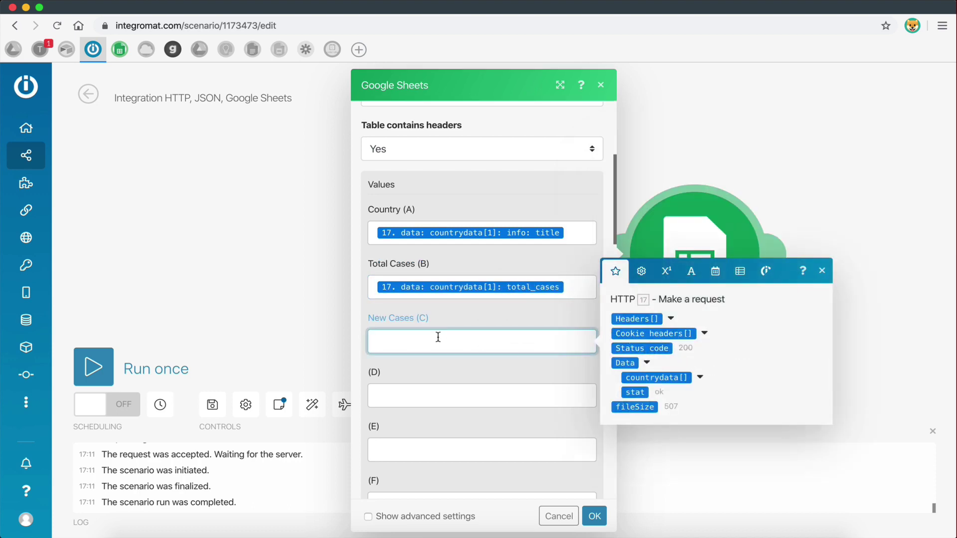
{"action": "left_click", "coordinate": [700, 377]}
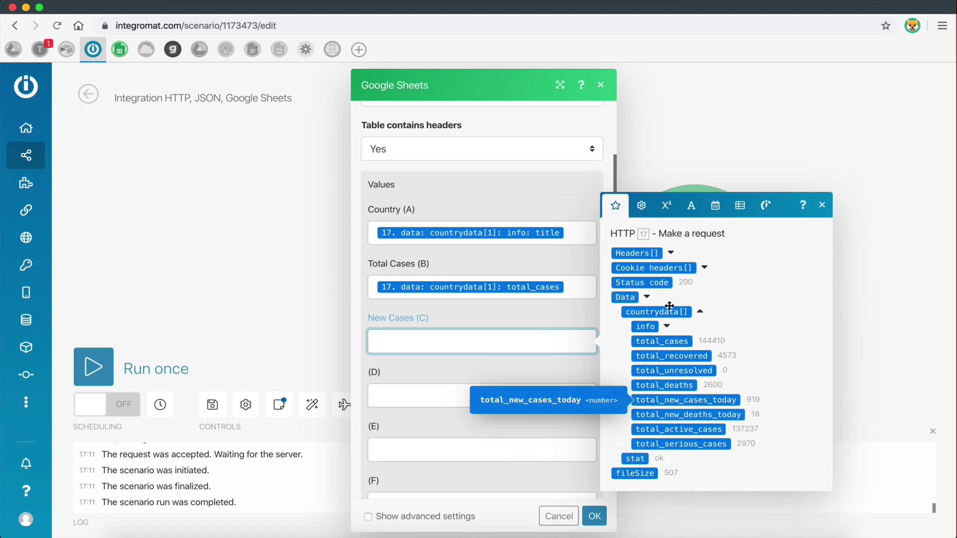
{"action": "left_click", "coordinate": [666, 400]}
{"action": "left_click", "coordinate": [491, 369]}
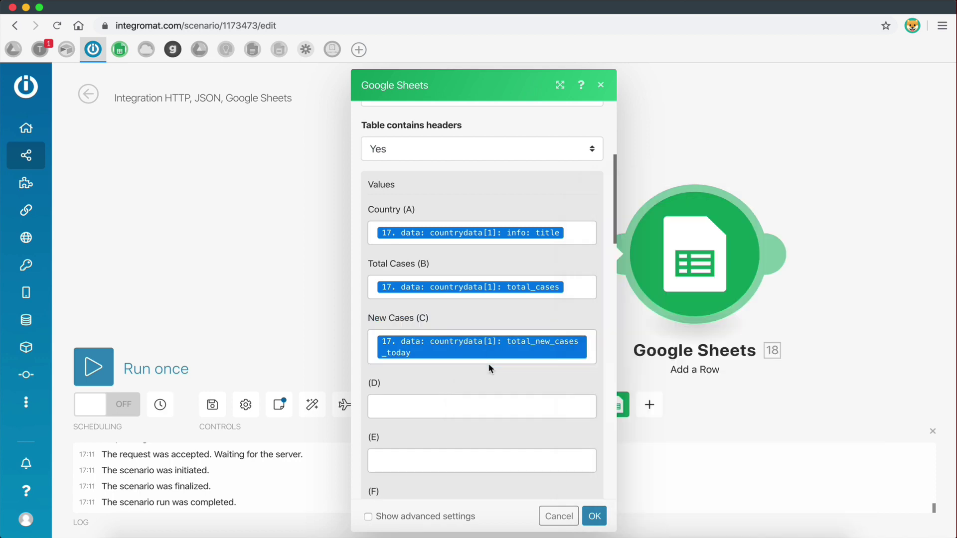
{"action": "left_click", "coordinate": [598, 510]}
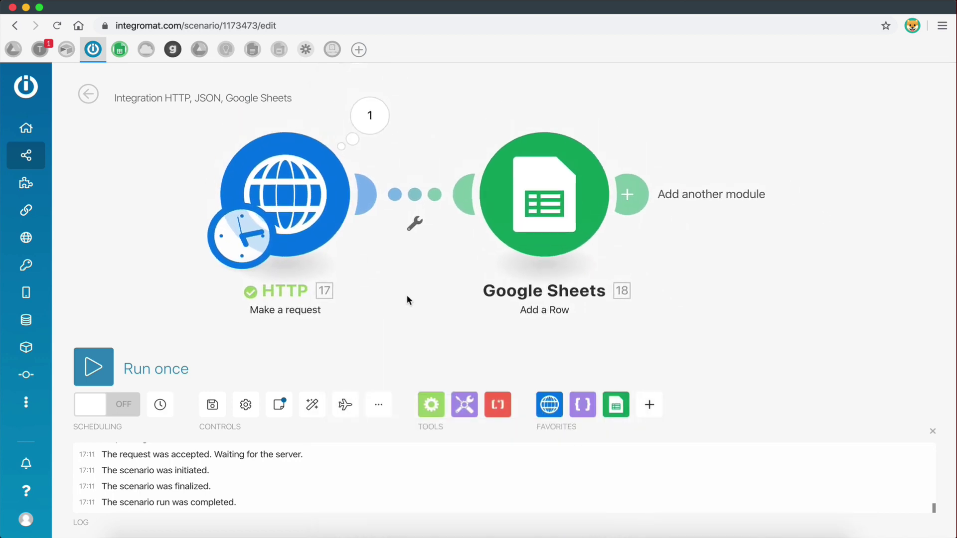
Run the scenario once to test the HTTP request and the Google Sheets Add a Row module
{"action": "left_click", "coordinate": [100, 361]}
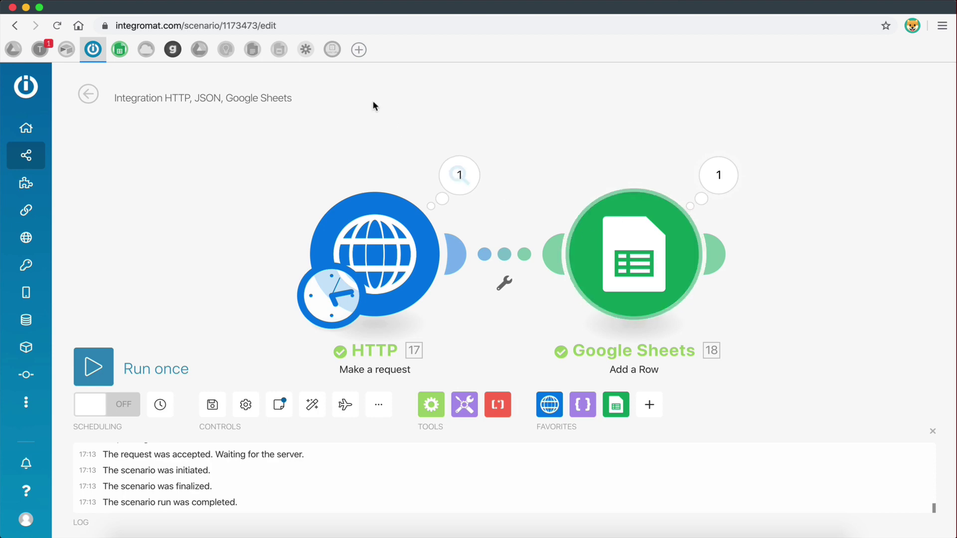
{"action": "left_click", "coordinate": [120, 54]}
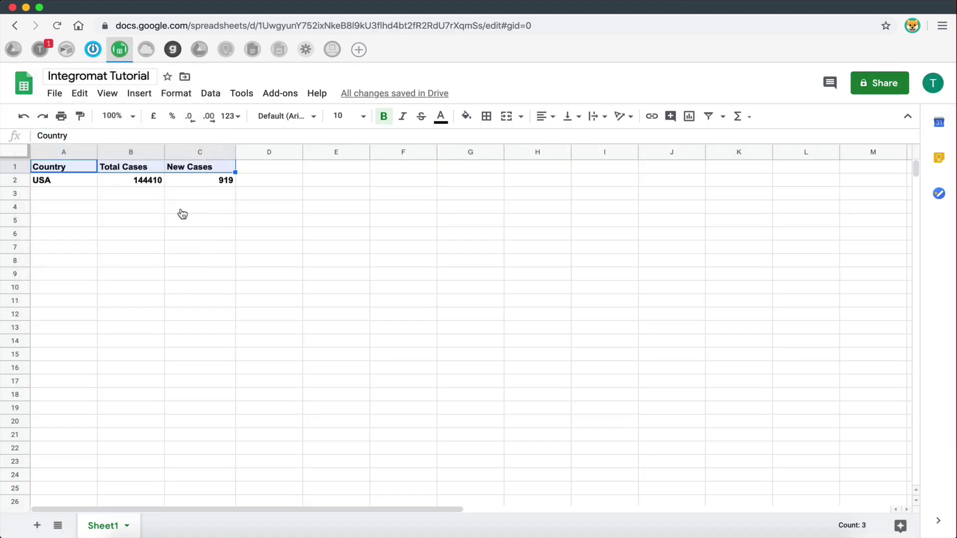
{"action": "left_click", "coordinate": [298, 278]}
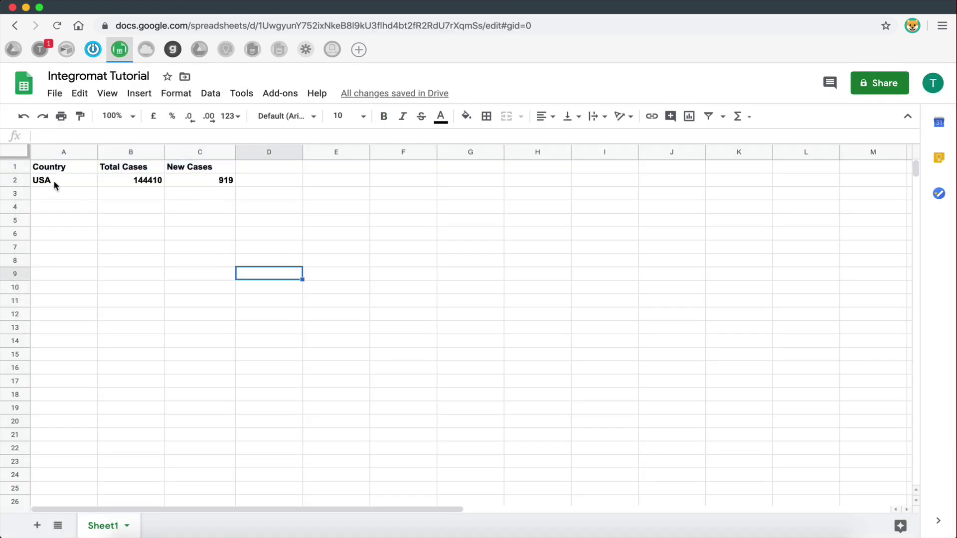
{"action": "left_click_drag", "start_coordinate": [53, 181], "coordinate": [222, 183]}
{"action": "left_click", "coordinate": [206, 278]}
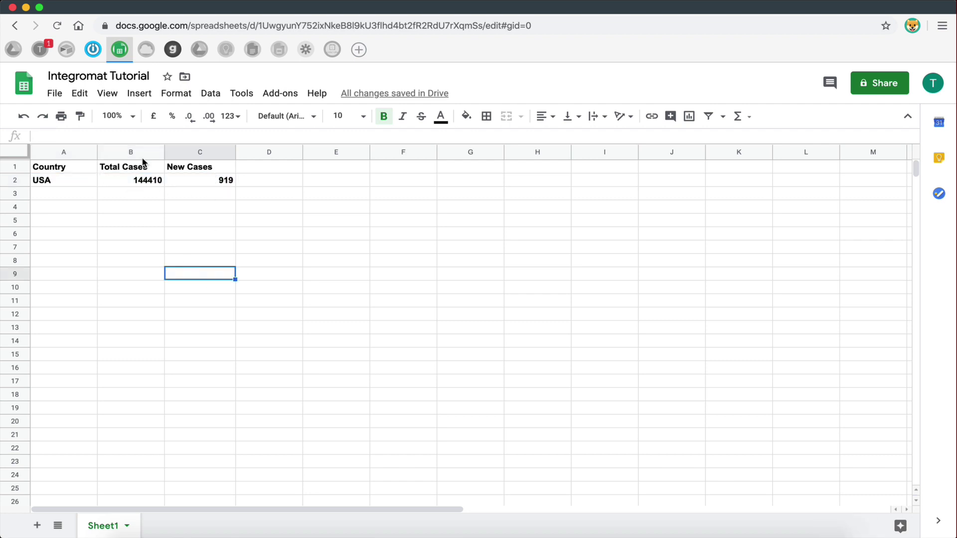
{"action": "left_click", "coordinate": [90, 56]}
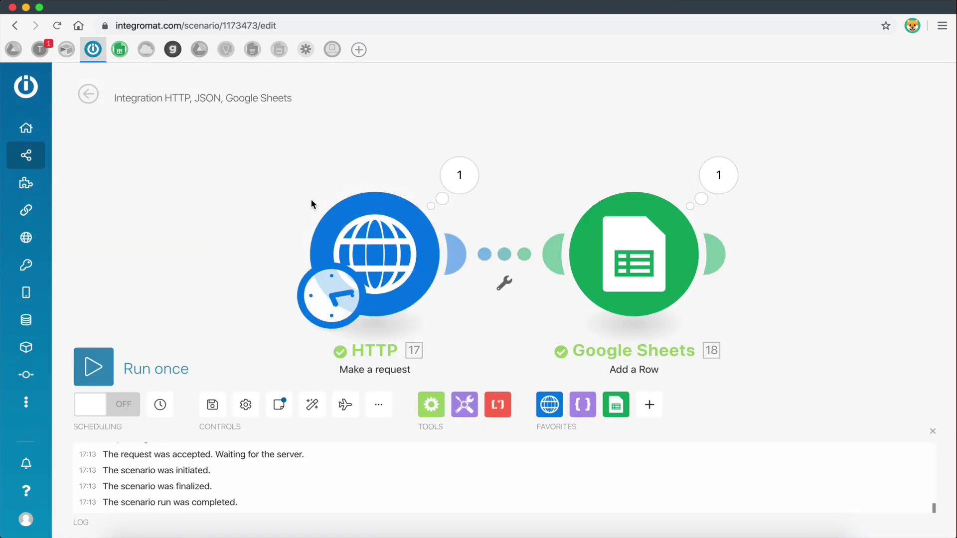
Change the schedule interval from 15 to 60 minutes and check the start and end date options
{"action": "left_click_drag", "start_coordinate": [308, 199], "coordinate": [250, 168]}
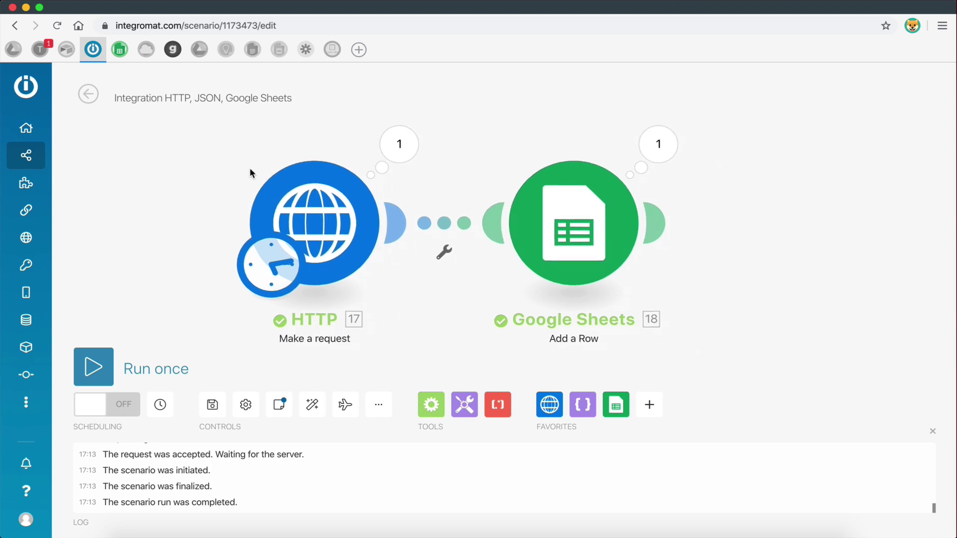
{"action": "left_click", "coordinate": [285, 256]}
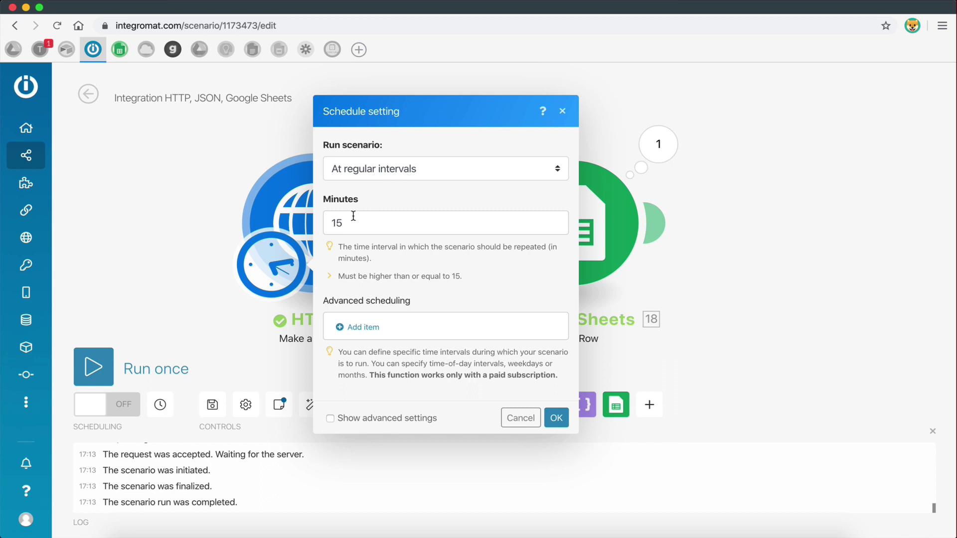
{"action": "left_click_drag", "start_coordinate": [354, 216], "coordinate": [323, 221]}
{"action": "type", "text": "60"}
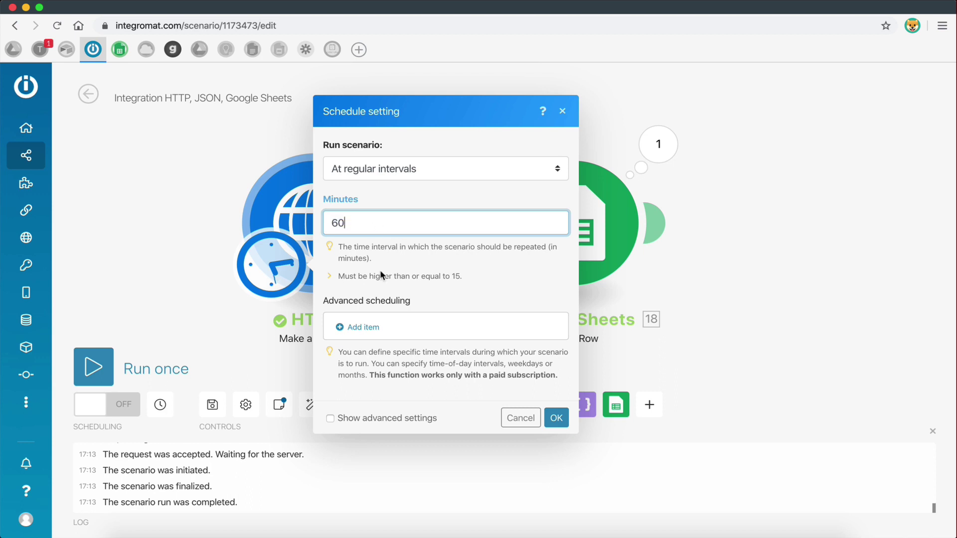
{"action": "left_click", "coordinate": [342, 420]}
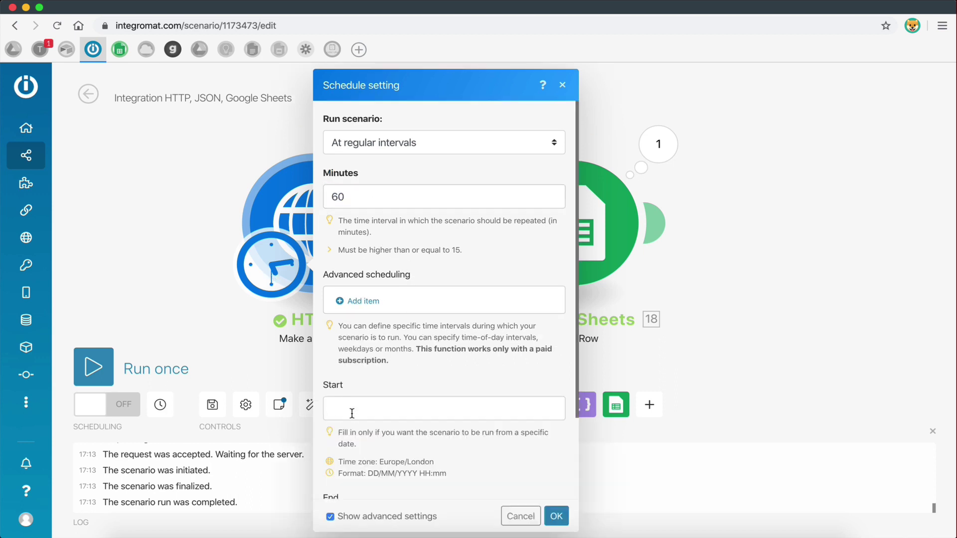
{"action": "scroll", "coordinate": [450, 373], "scroll_direction": "down", "scroll_amount": 1}
{"action": "scroll", "coordinate": [450, 394], "scroll_direction": "up", "scroll_amount": 1}
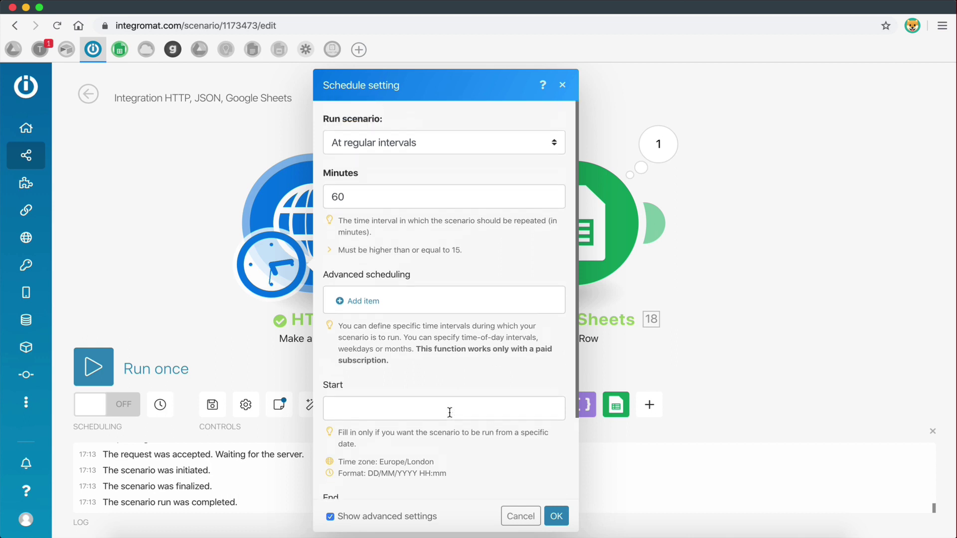
Try the Every day run frequency and clear its daily run time
{"action": "left_click", "coordinate": [395, 150]}
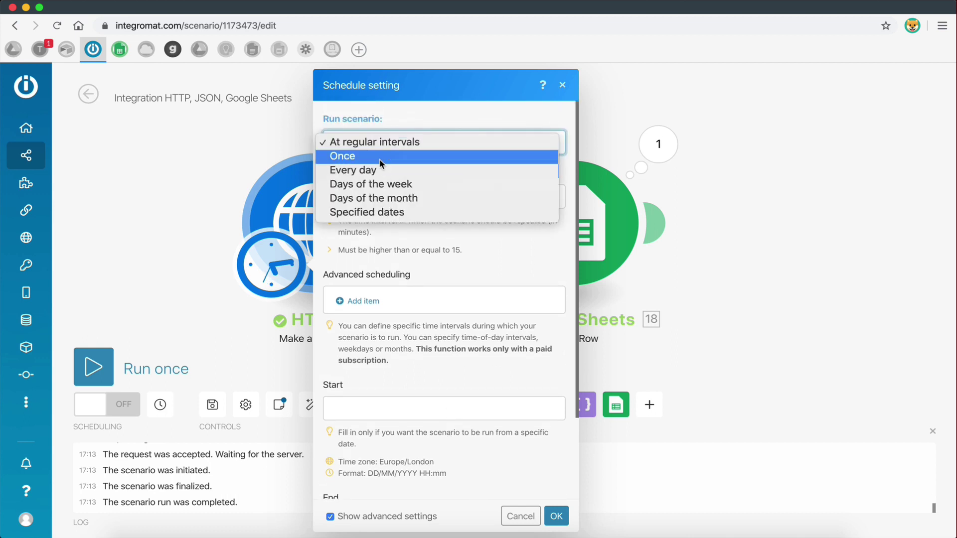
{"action": "left_click", "coordinate": [354, 171]}
{"action": "left_click", "coordinate": [333, 199]}
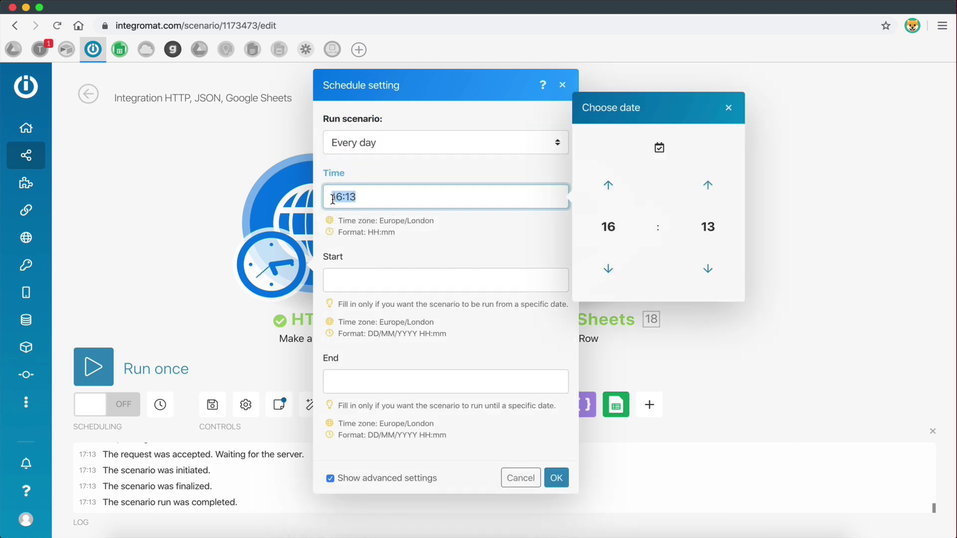
{"action": "key", "text": "BackSpace"}
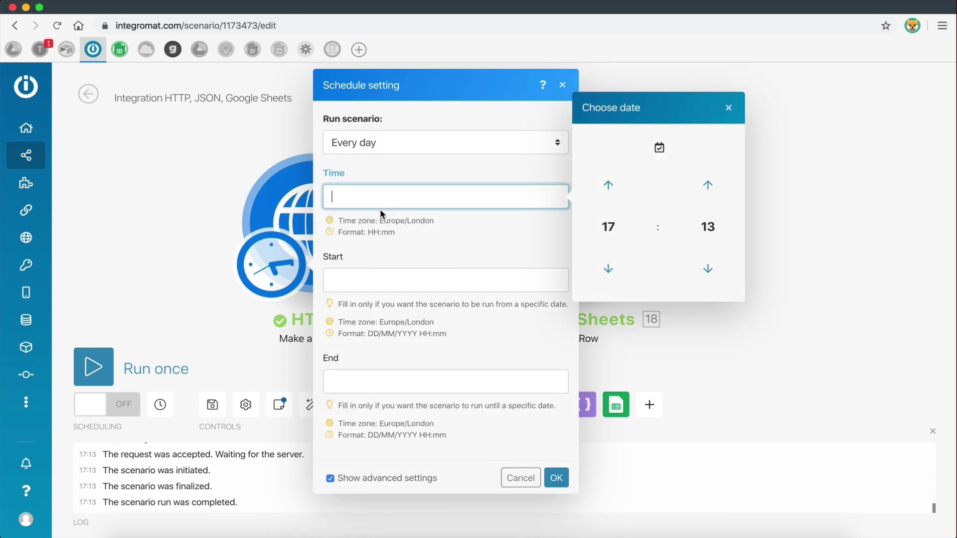
Switch Run scenario back to At regular intervals and confirm the 60-minute schedule
{"action": "left_click", "coordinate": [369, 144]}
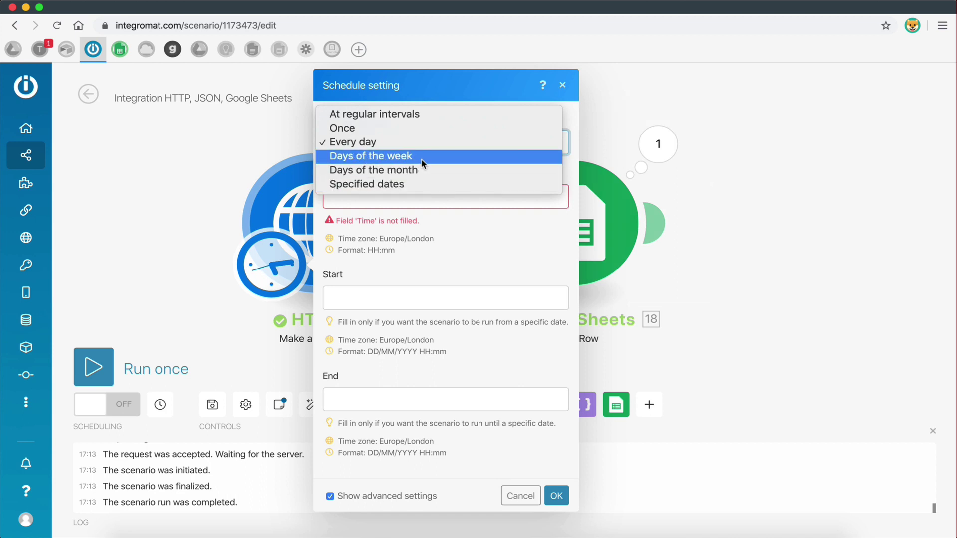
{"action": "left_click", "coordinate": [425, 264]}
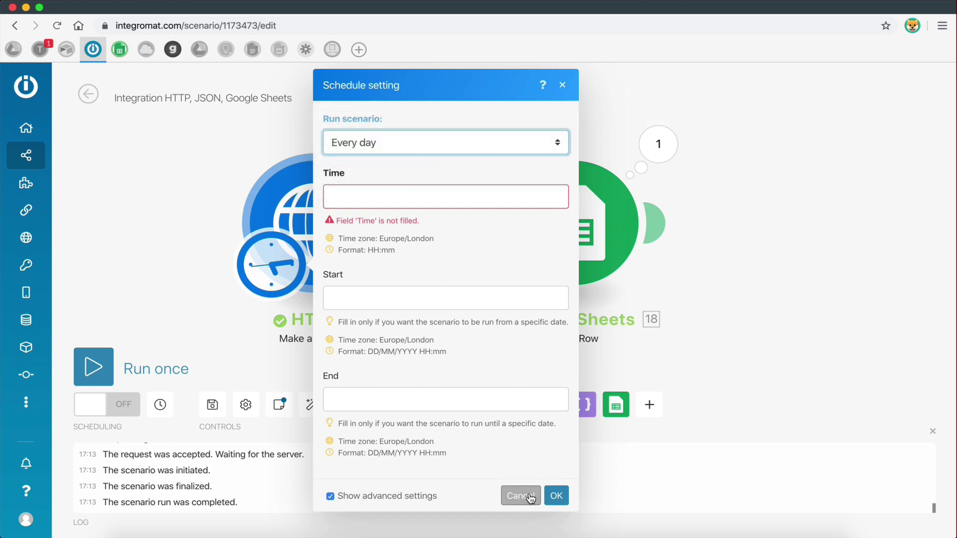
{"action": "left_click", "coordinate": [417, 142]}
{"action": "left_click", "coordinate": [405, 114]}
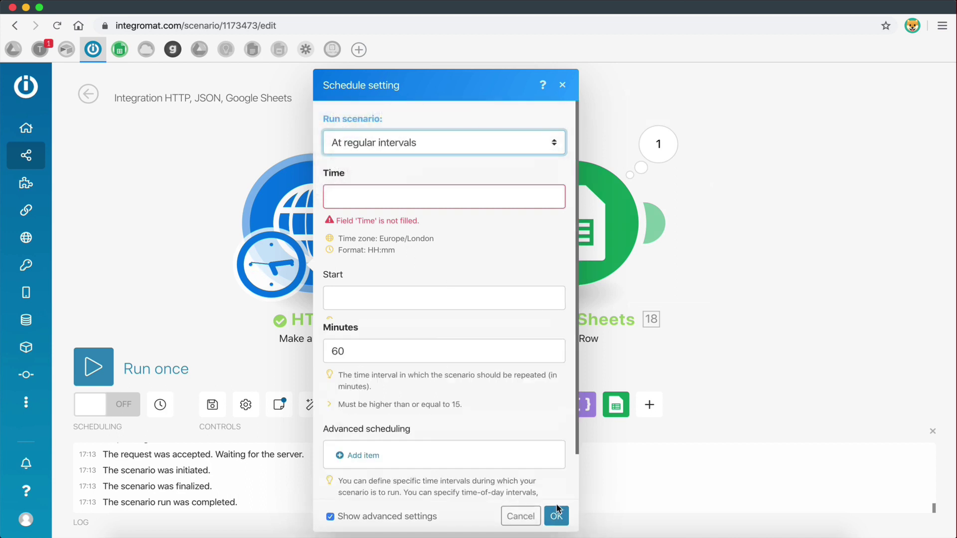
{"action": "left_click", "coordinate": [556, 516]}
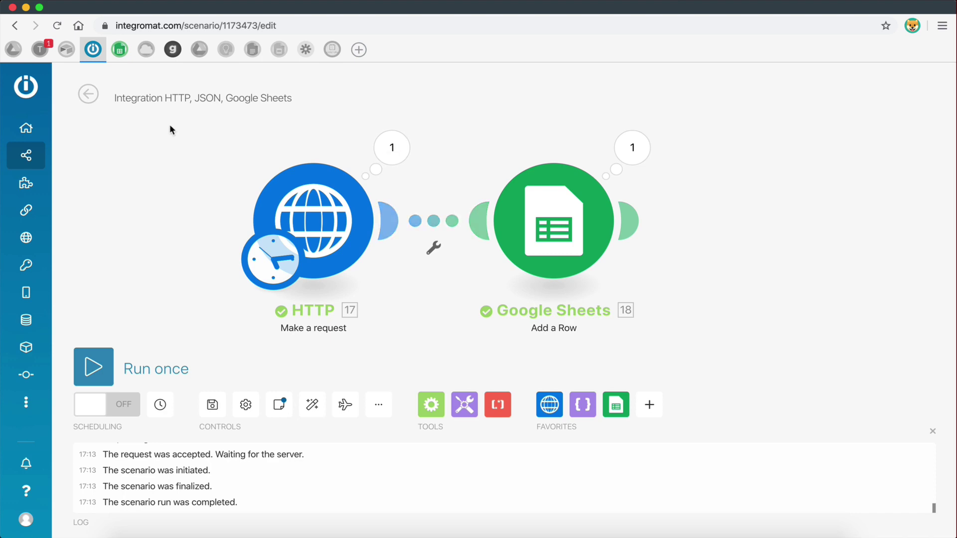
{"action": "left_click", "coordinate": [120, 49]}
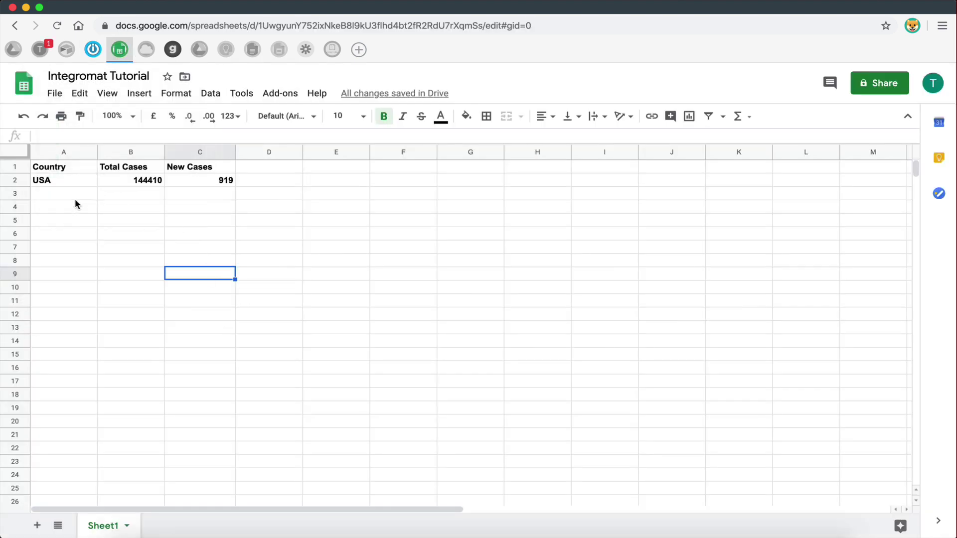
{"action": "left_click_drag", "start_coordinate": [68, 198], "coordinate": [203, 197]}
{"action": "left_click_drag", "start_coordinate": [76, 197], "coordinate": [71, 273]}
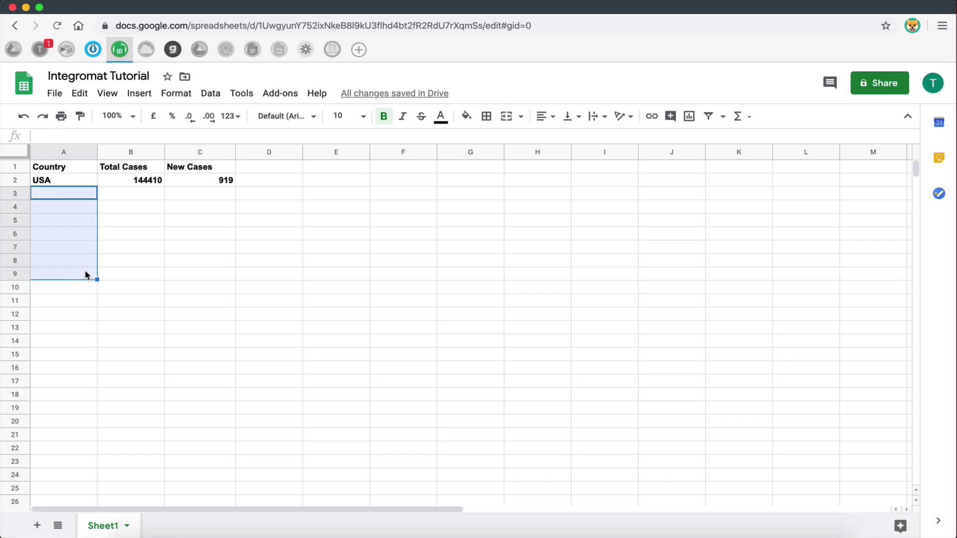
{"action": "left_click", "coordinate": [48, 198]}
{"action": "left_click_drag", "start_coordinate": [112, 196], "coordinate": [131, 274]}
{"action": "left_click", "coordinate": [135, 200]}
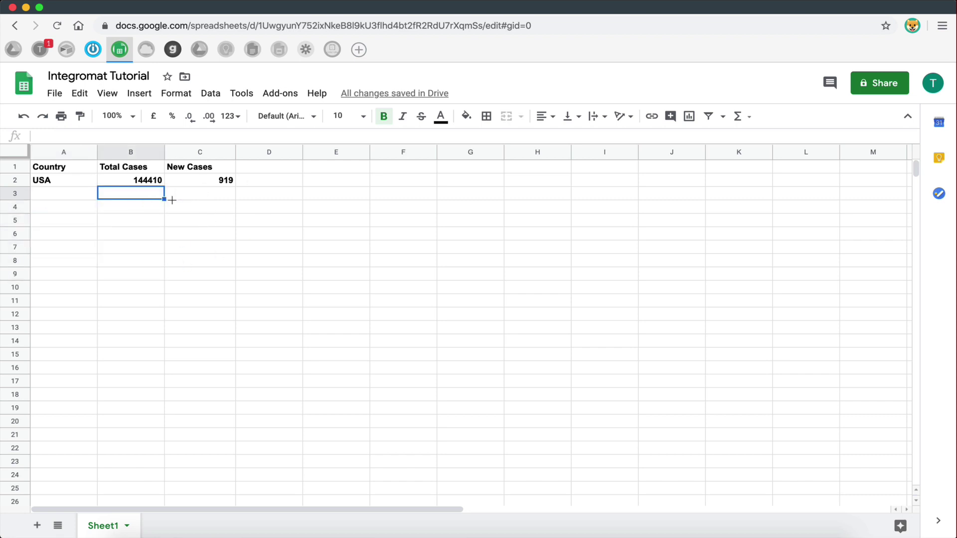
{"action": "left_click", "coordinate": [194, 198]}
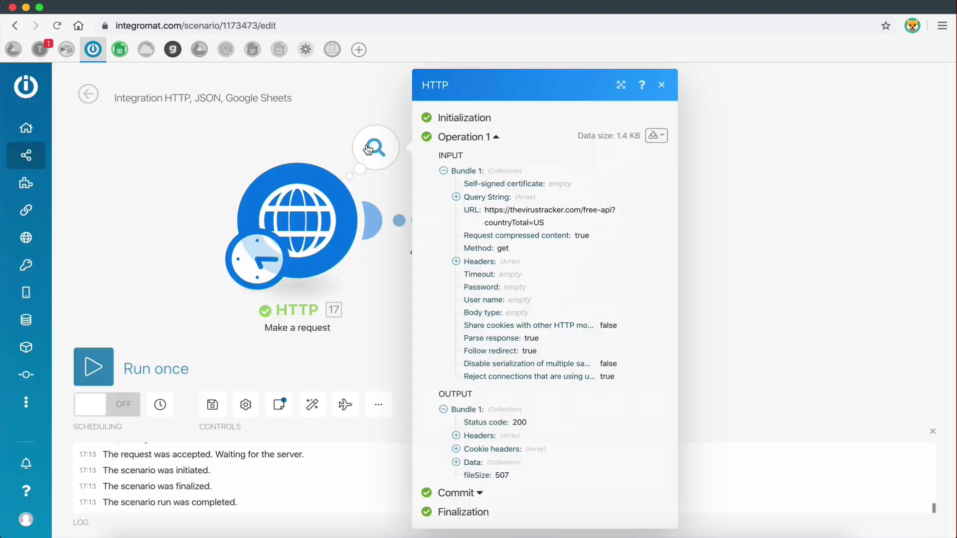
{"action": "left_click", "coordinate": [373, 214]}
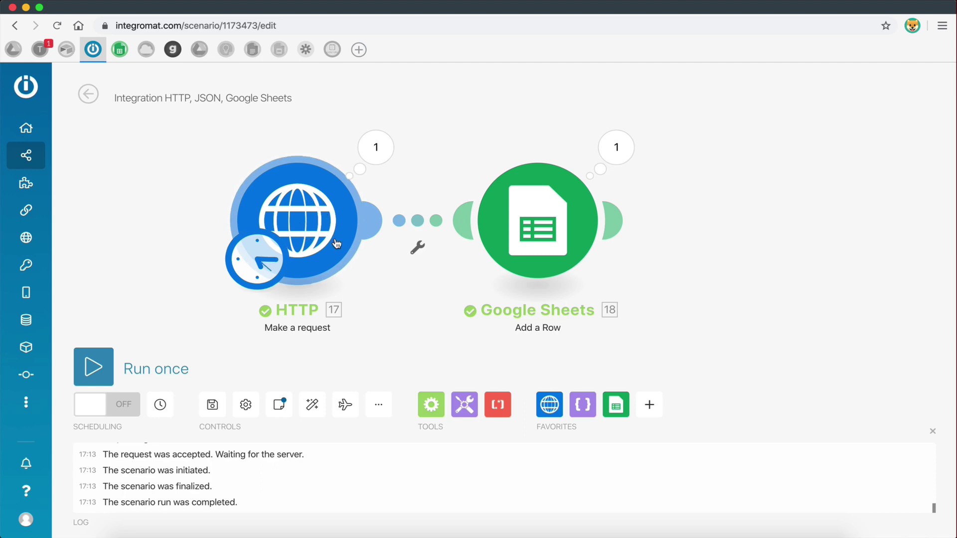
{"action": "key", "text": "ctrl+Right"}
{"action": "scroll", "coordinate": [566, 193], "scroll_direction": "up", "scroll_amount": 15}
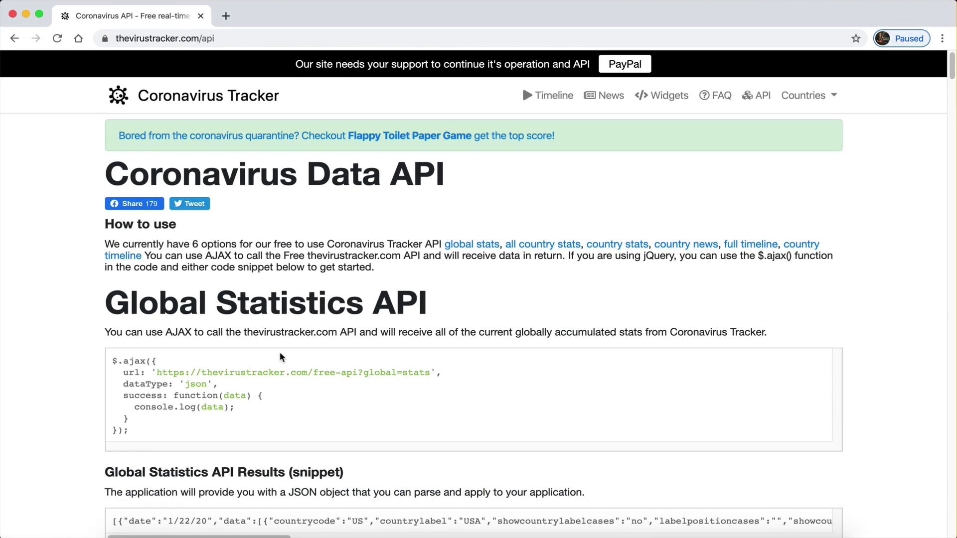
{"action": "scroll", "coordinate": [280, 352], "scroll_direction": "down", "scroll_amount": 2}
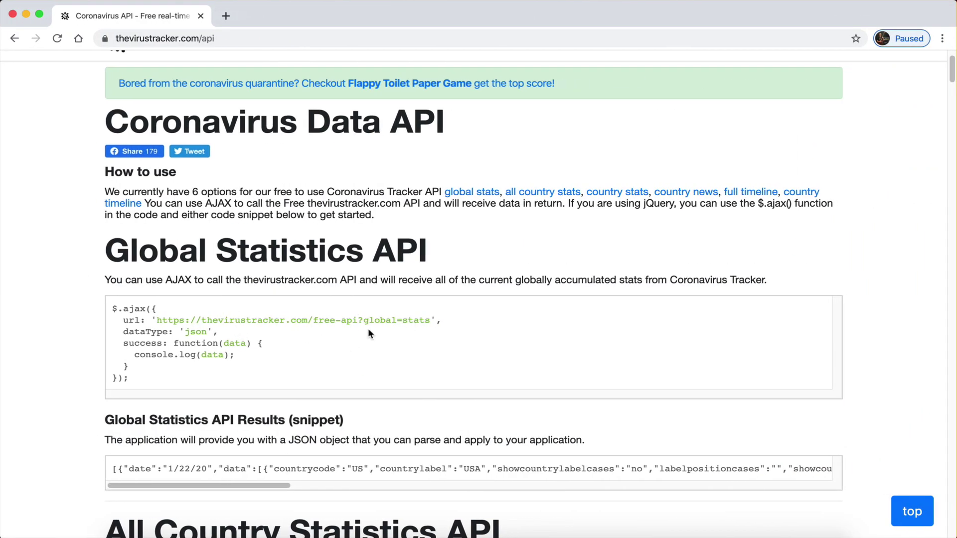
{"action": "scroll", "coordinate": [369, 330], "scroll_direction": "down", "scroll_amount": 3}
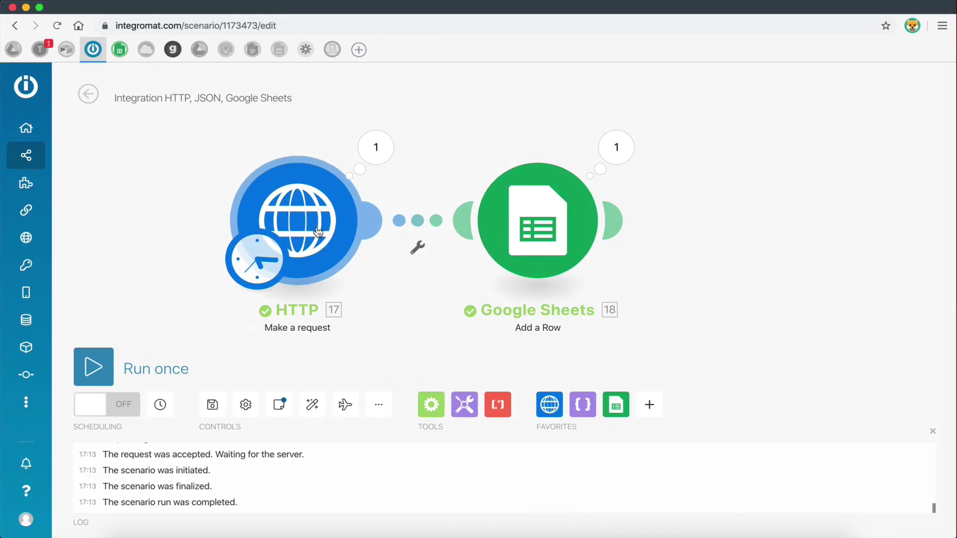
{"action": "left_click", "coordinate": [318, 232]}
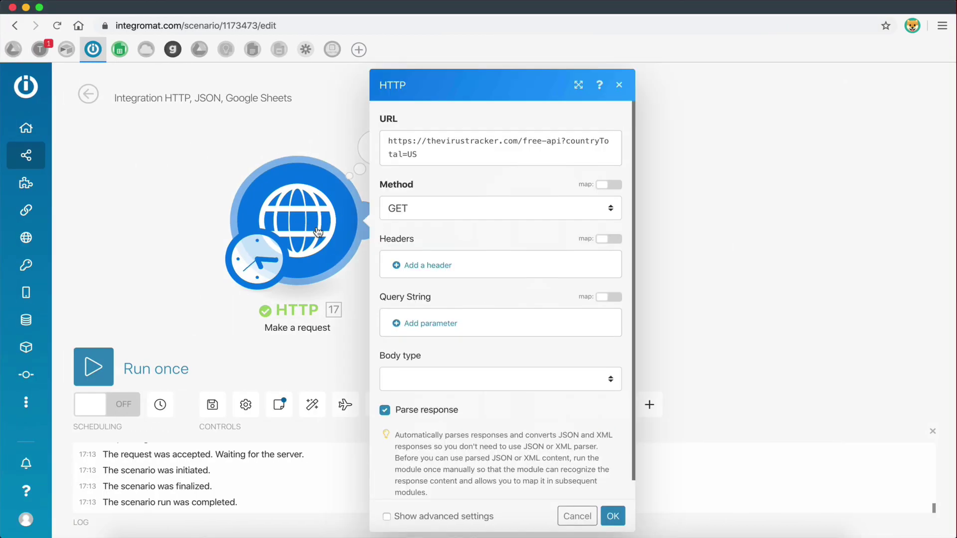
{"action": "triple_click", "coordinate": [422, 151]}
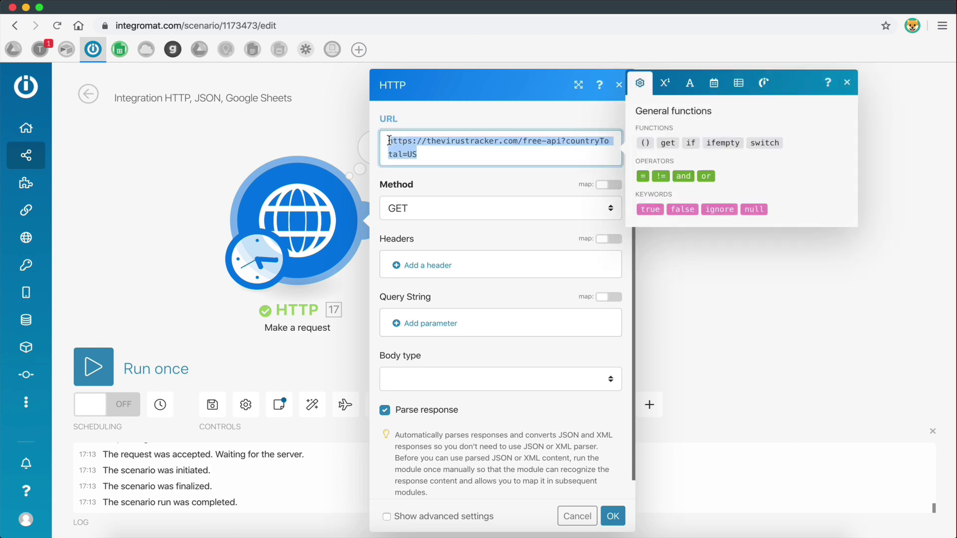
{"action": "left_click", "coordinate": [450, 156]}
{"action": "scroll", "coordinate": [469, 177], "scroll_direction": "down", "scroll_amount": 1}
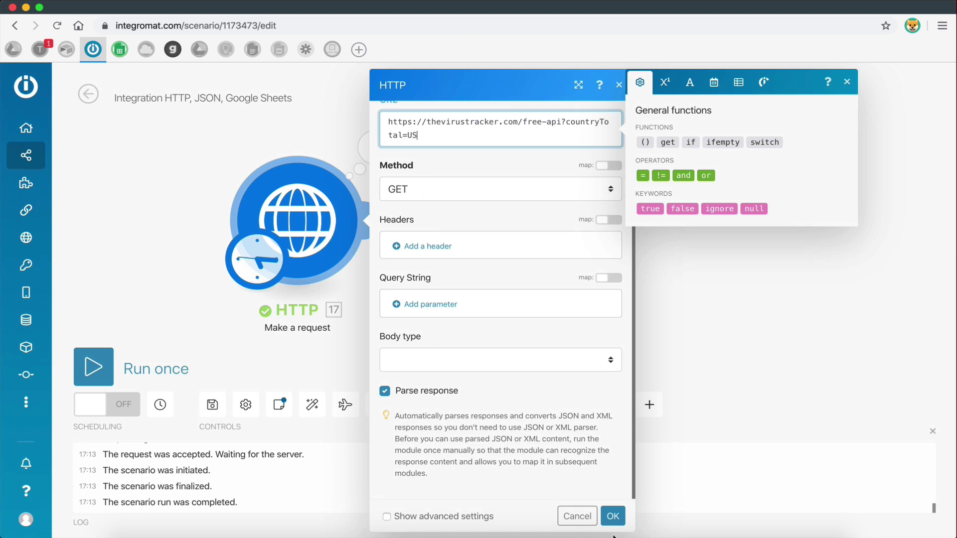
{"action": "left_click", "coordinate": [613, 516]}
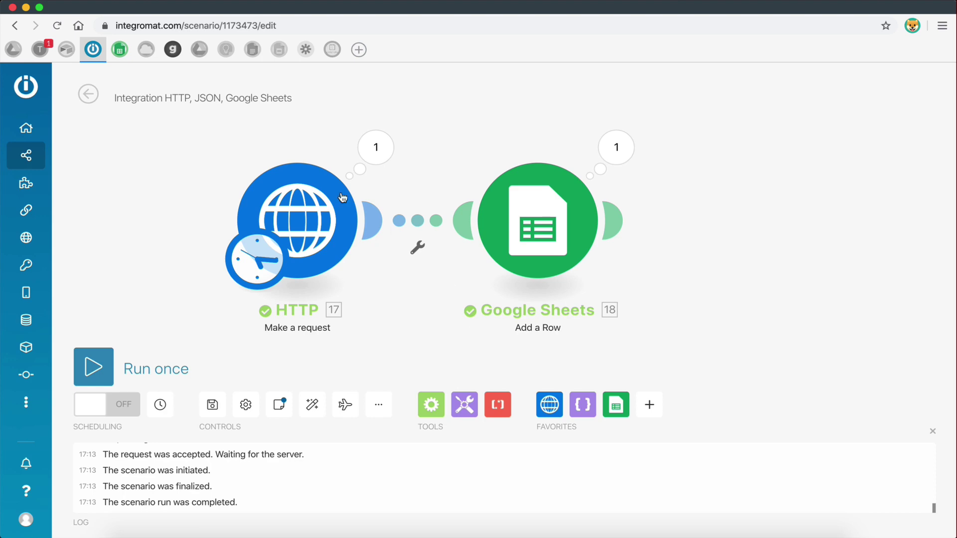
{"action": "left_click", "coordinate": [365, 164]}
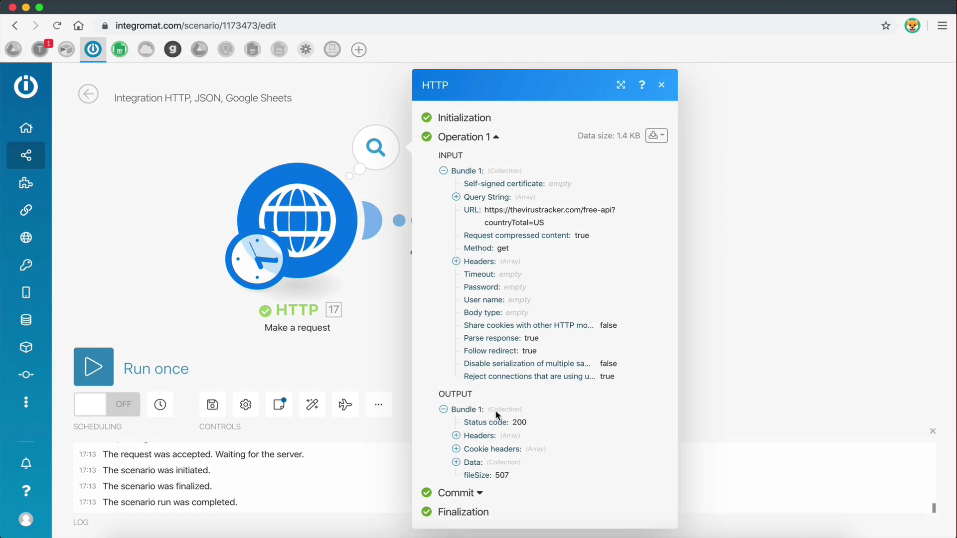
{"action": "left_click", "coordinate": [456, 462]}
{"action": "scroll", "coordinate": [514, 451], "scroll_direction": "down", "scroll_amount": 1}
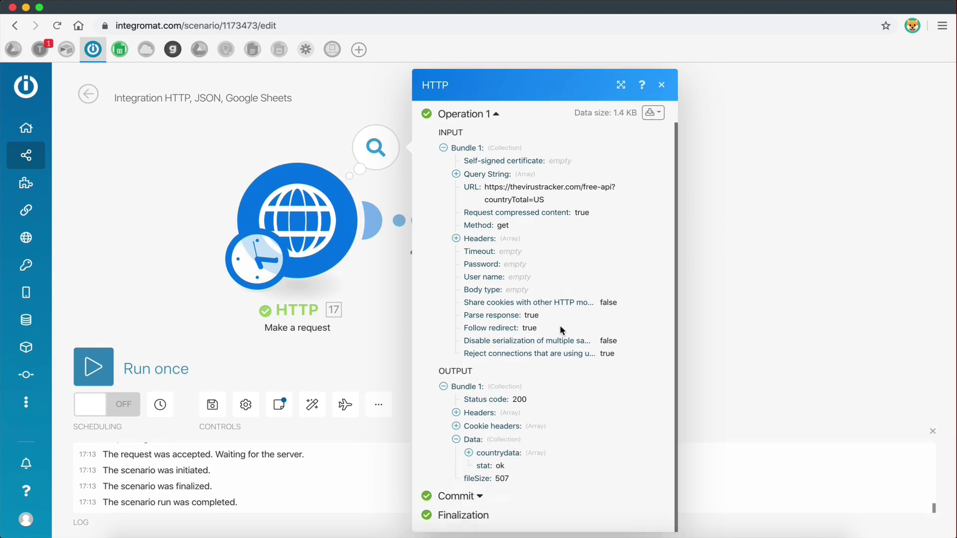
{"action": "left_click", "coordinate": [661, 84]}
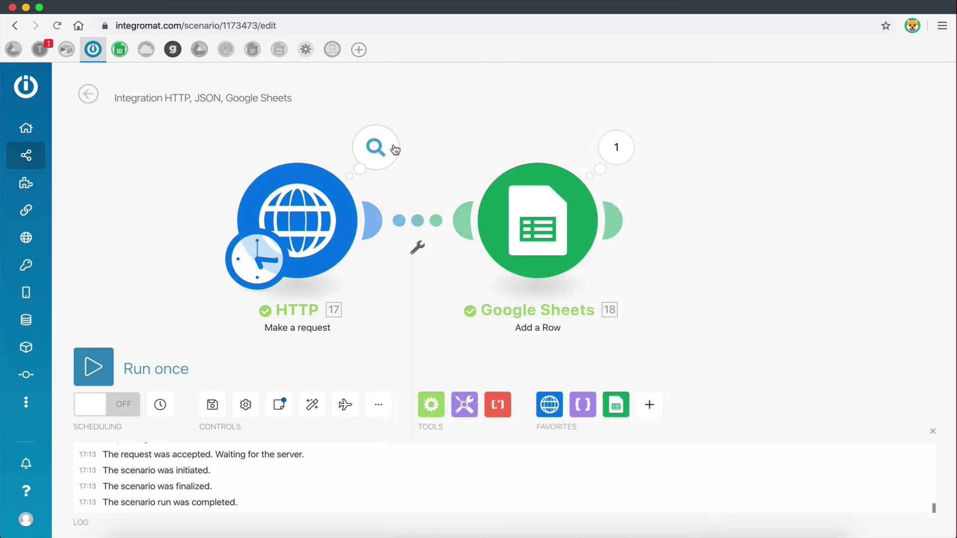